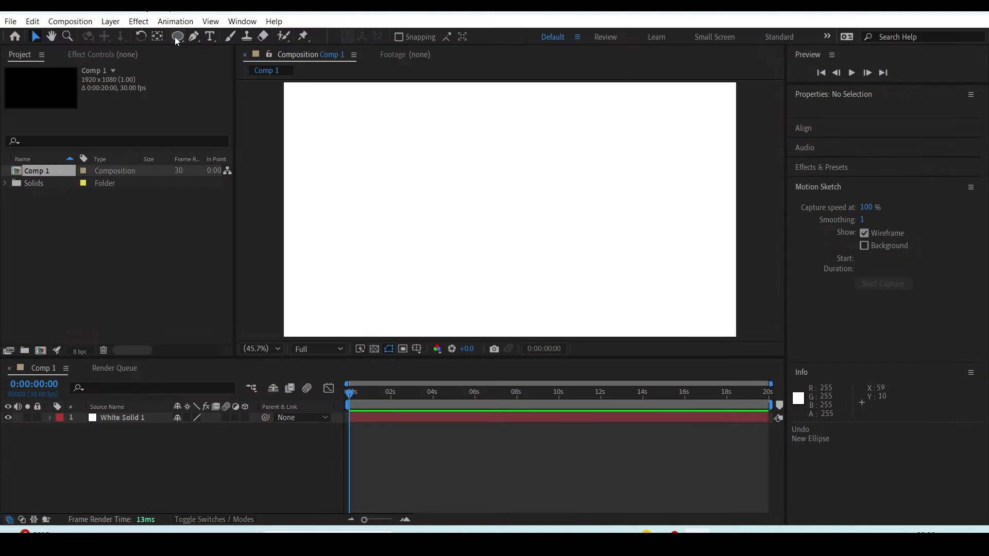
Draw a yellow circle near the centre of the comp
left_click_drag(494, 218, 544, 252)
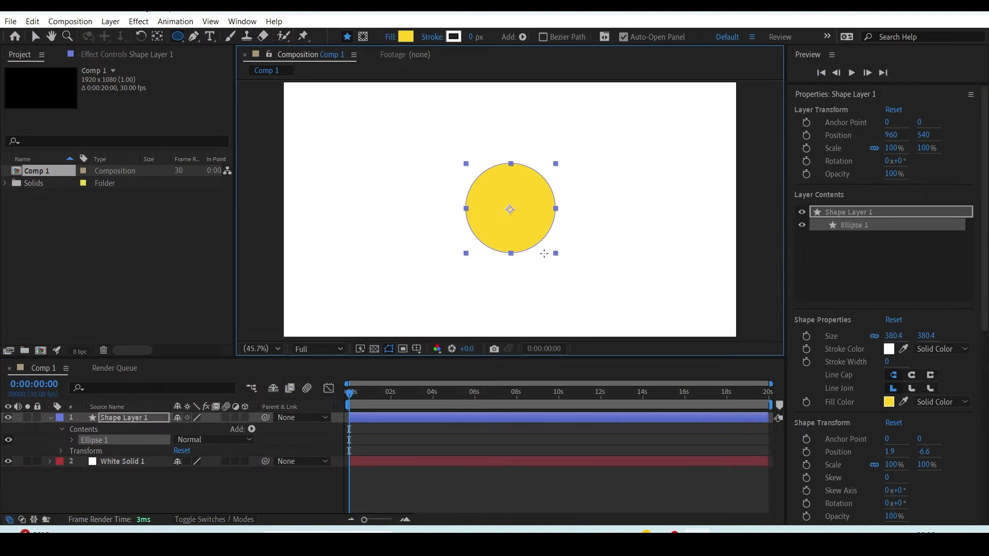
left_click_drag(544, 253, 542, 256)
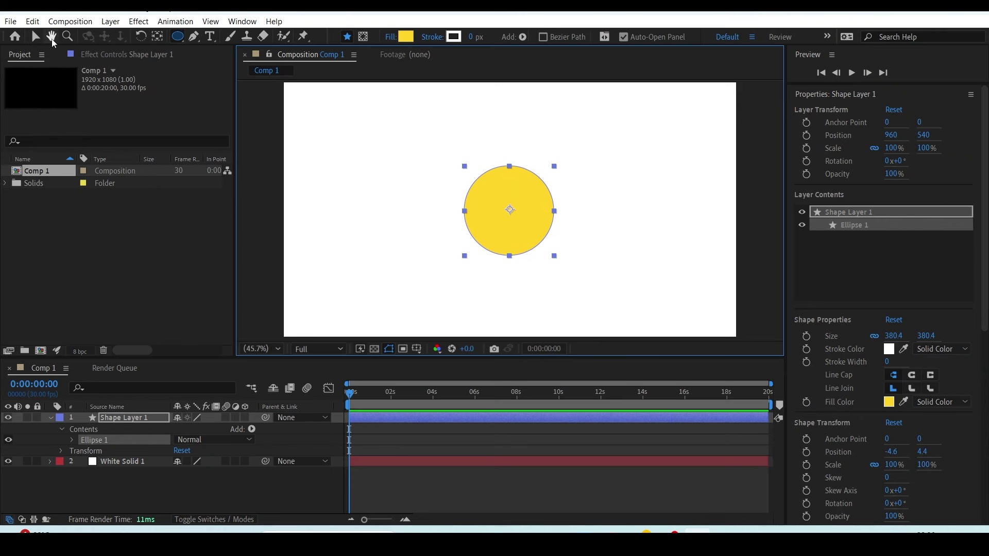
left_click(36, 37)
Lock the White Solid 1 layer, then collapse and select Shape Layer 1
left_click(311, 483)
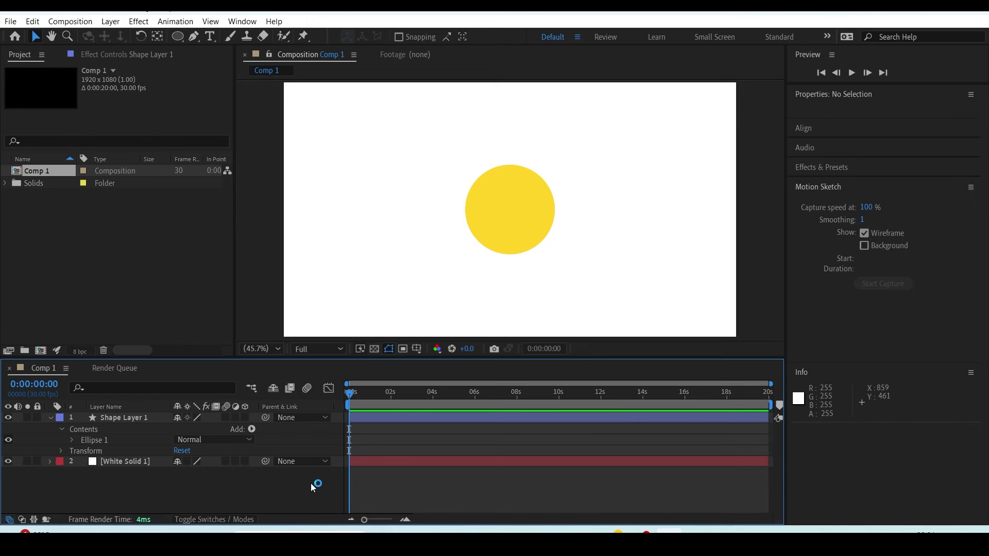
left_click(36, 461)
left_click(51, 421)
left_click(141, 418)
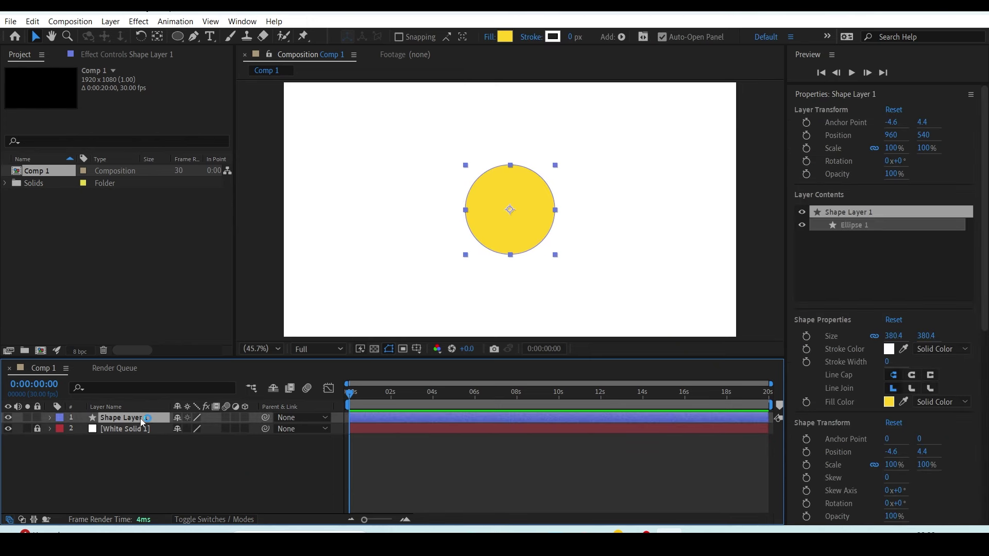
Add a Drop Shadow layer style to Shape Layer 1
right_click(142, 422)
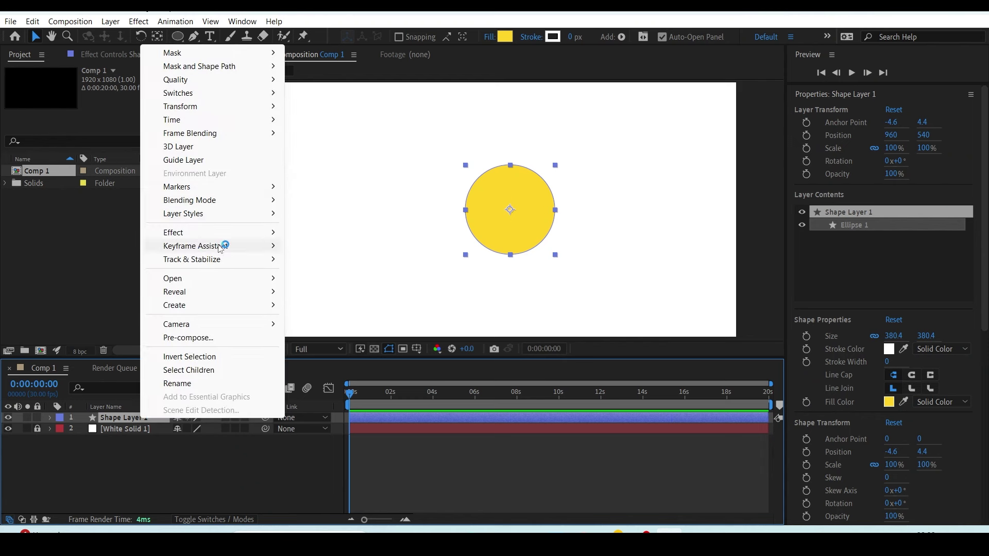
mouse_move(205, 217)
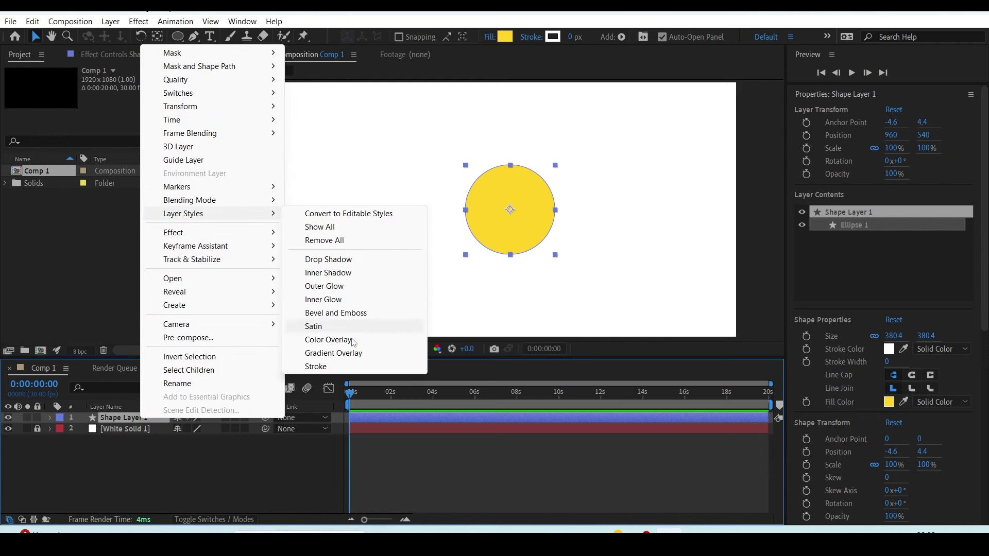
left_click(353, 290)
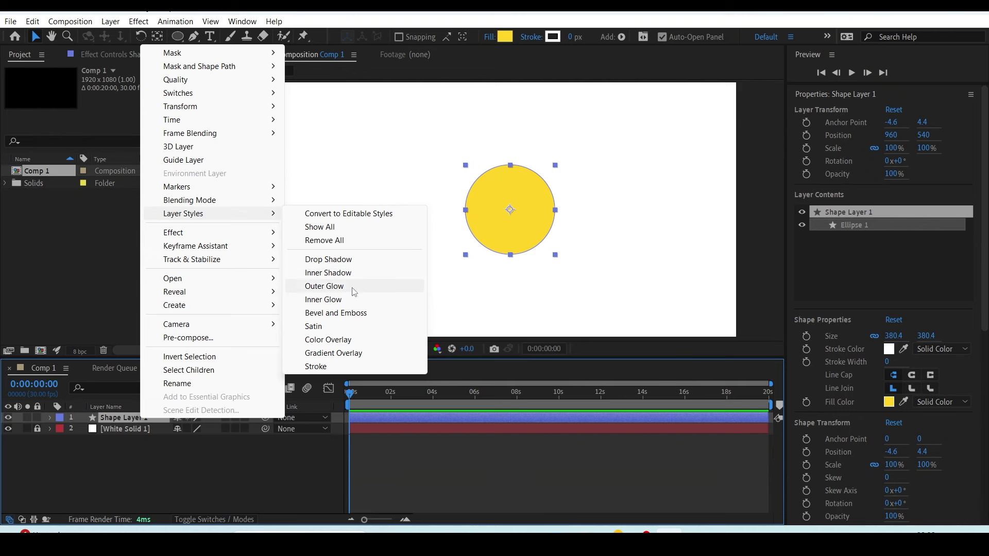
left_click(336, 260)
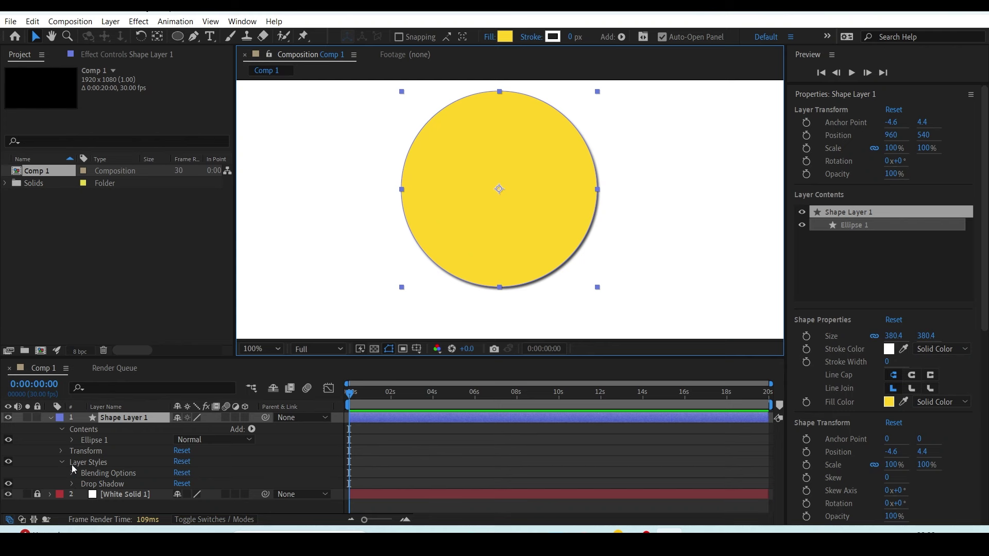
Set the drop shadow to 77% opacity, a 91° angle and 75% spread
left_click(73, 483)
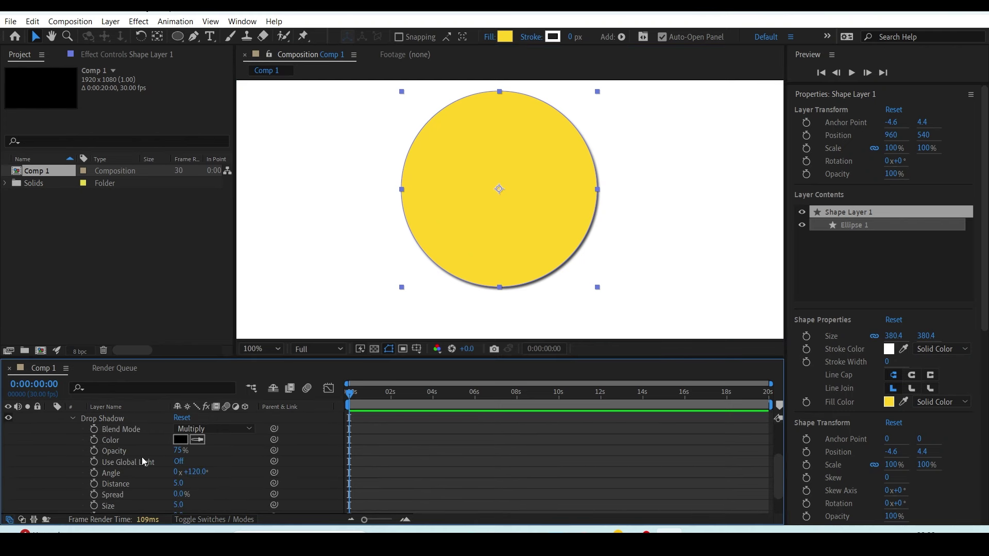
left_click_drag(180, 451, 182, 451)
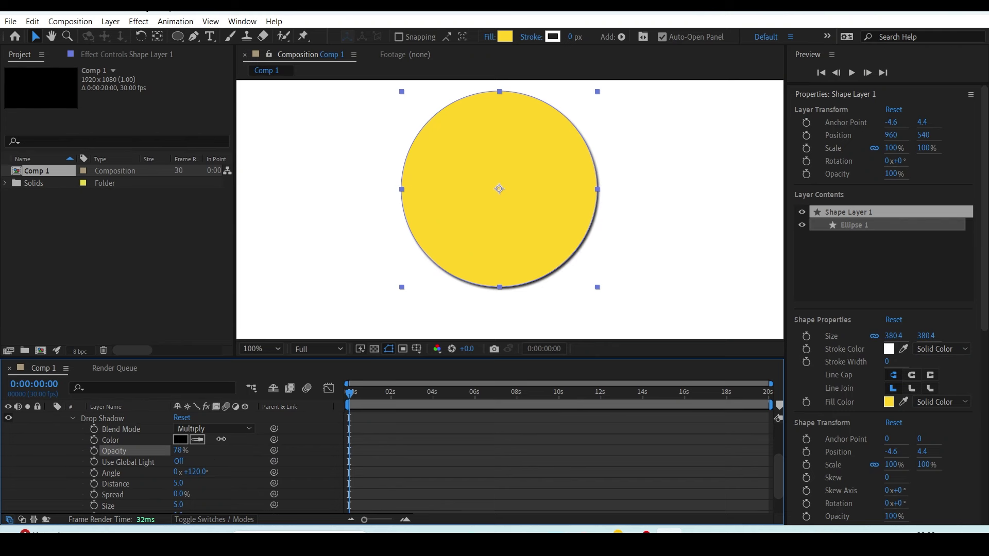
scroll(216, 476, "down", 2)
mouse_move(199, 442)
left_mouse_down()
mouse_move(192, 473)
mouse_move(211, 459)
left_mouse_up()
left_click(233, 461)
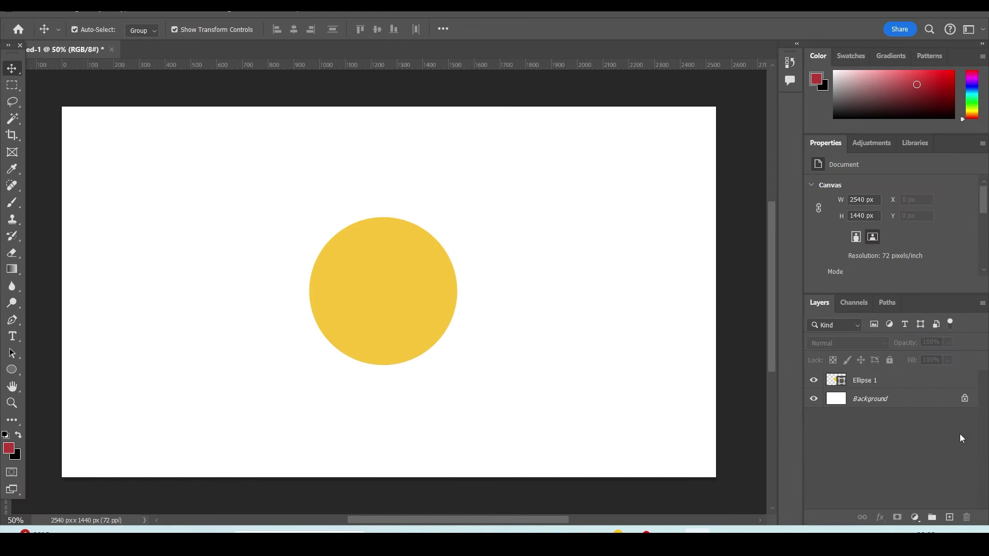
In Photoshop, try a black Drop Shadow on Ellipse 1, then cancel the Layer Style dialog
double_click(948, 382)
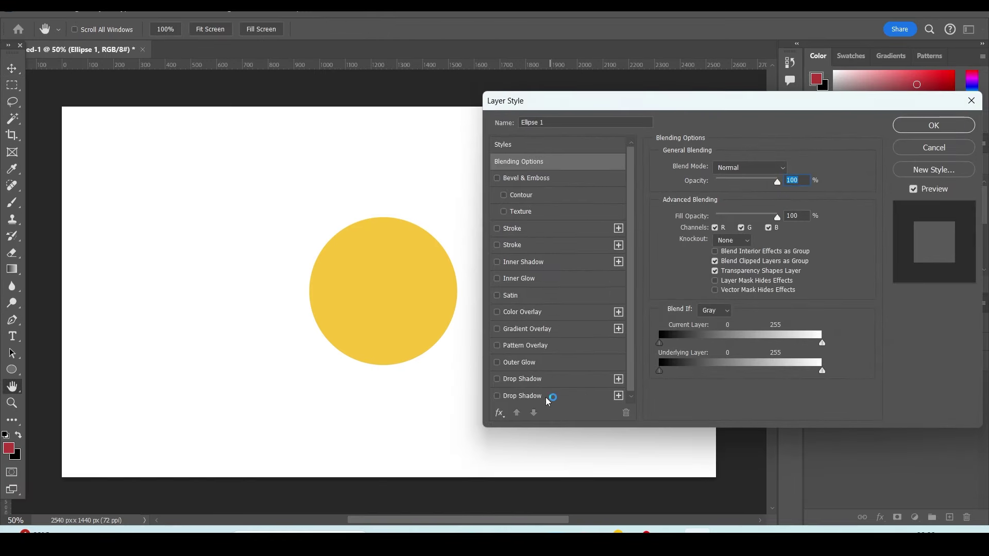
left_click(533, 396)
left_click(787, 168)
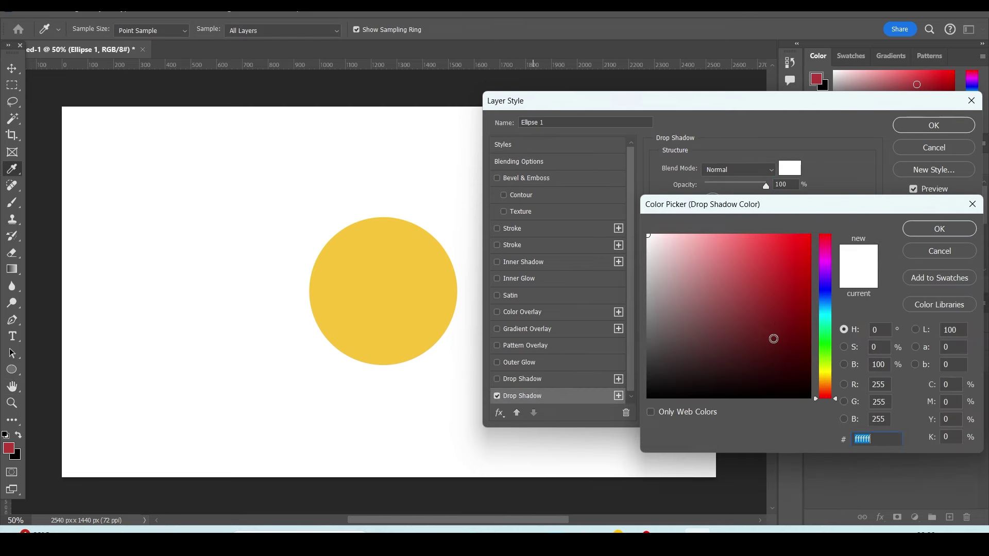
left_click(649, 396)
left_click(926, 229)
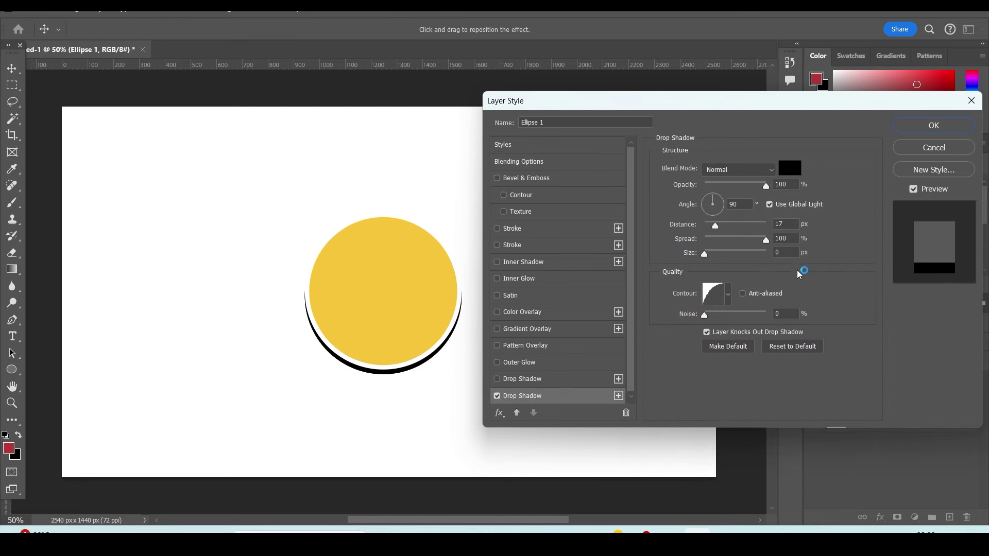
left_click(934, 148)
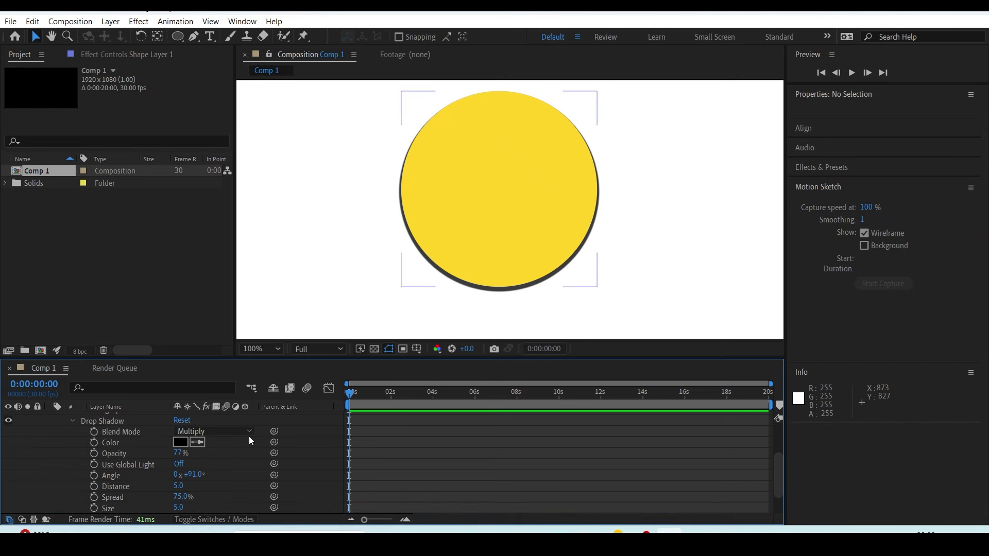
Scrub the drop shadow to size 21 and 65% opacity, then delete the Drop Shadow style
scroll(248, 437, "down", 2)
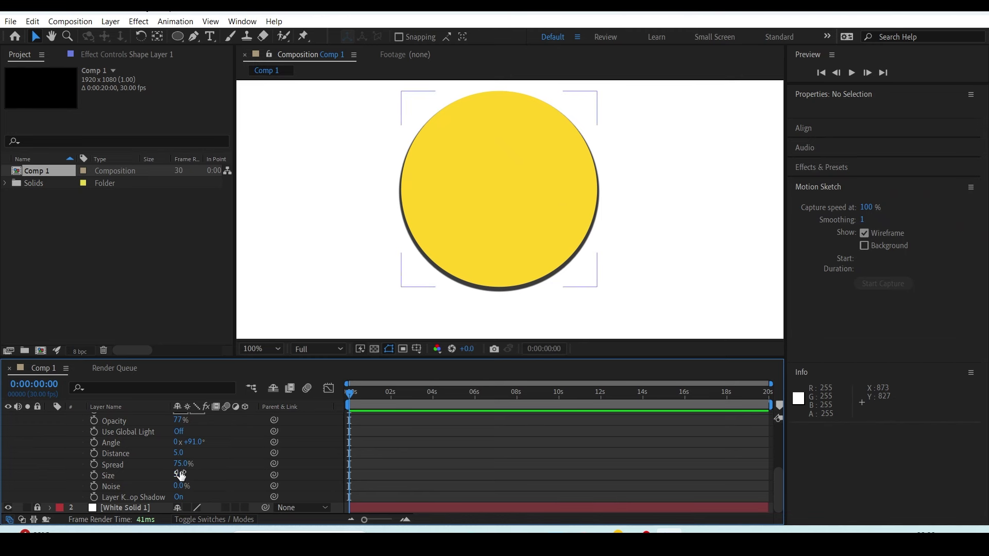
left_click_drag(181, 475, 190, 467)
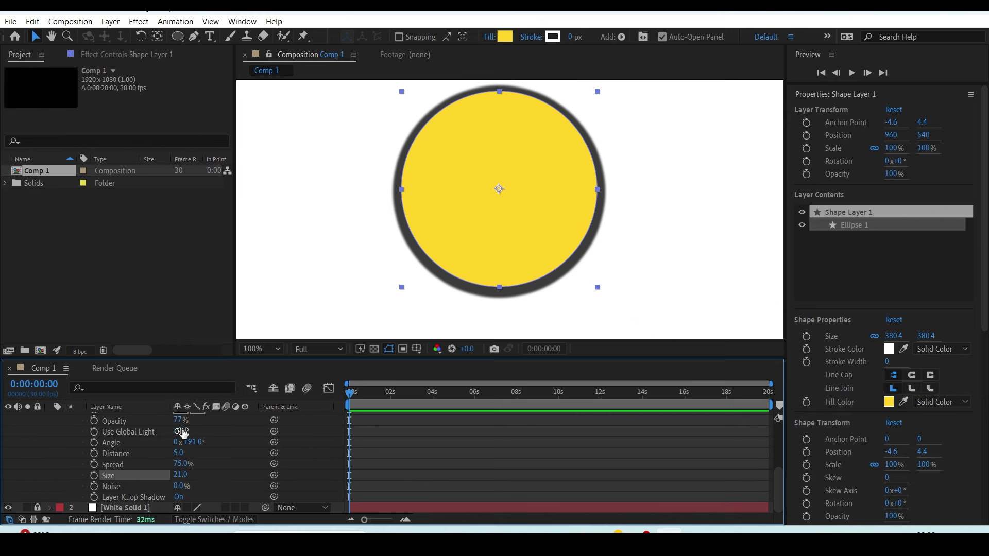
left_click_drag(180, 420, 170, 422)
scroll(146, 446, "up", 2)
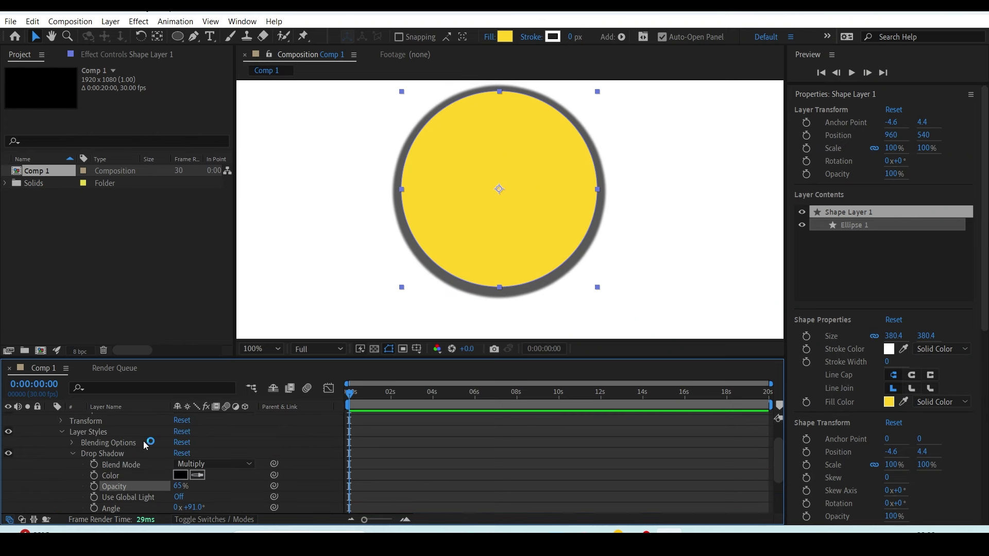
left_click(113, 453)
key("Delete")
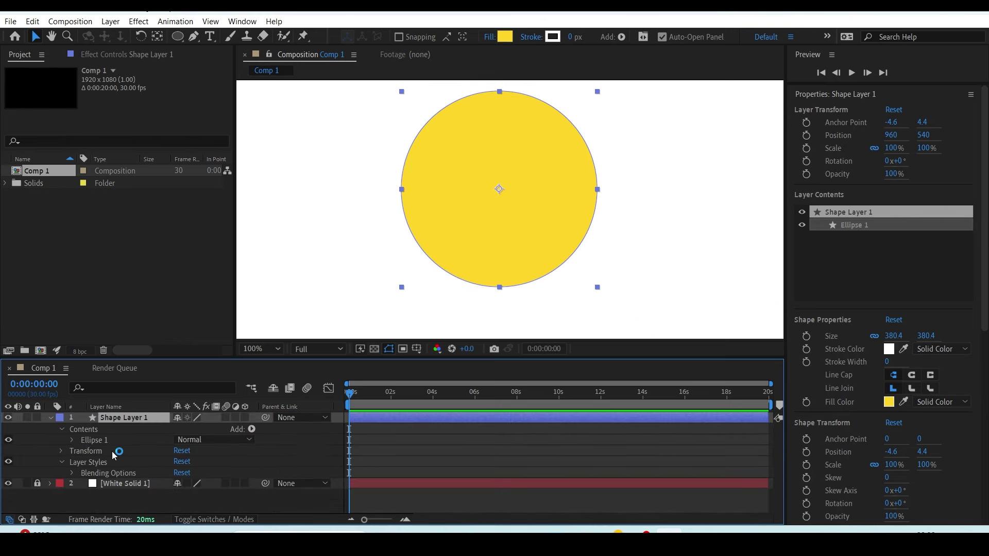
Add an Inner Shadow layer style to the circle and raise its opacity to 91%
right_click(128, 422)
mouse_move(173, 214)
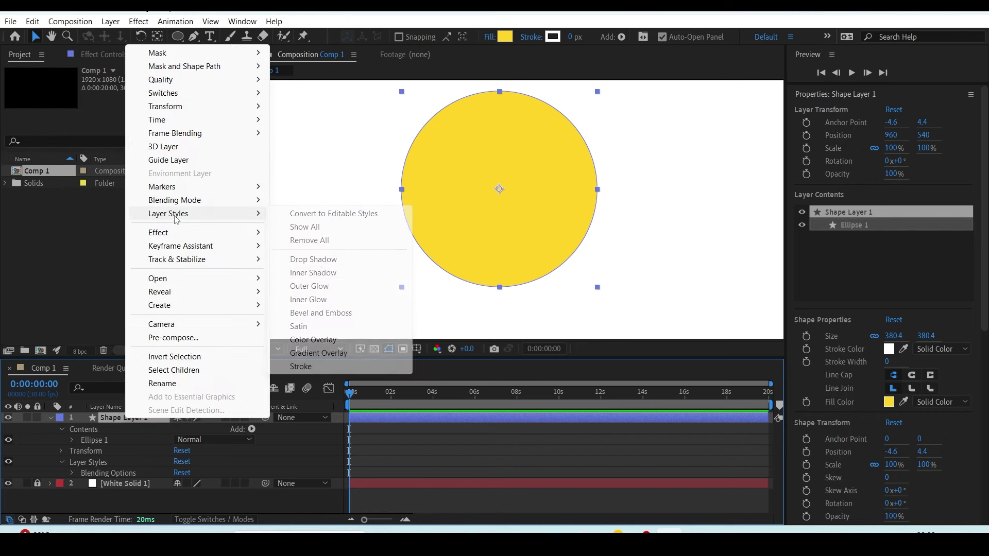
left_click(345, 274)
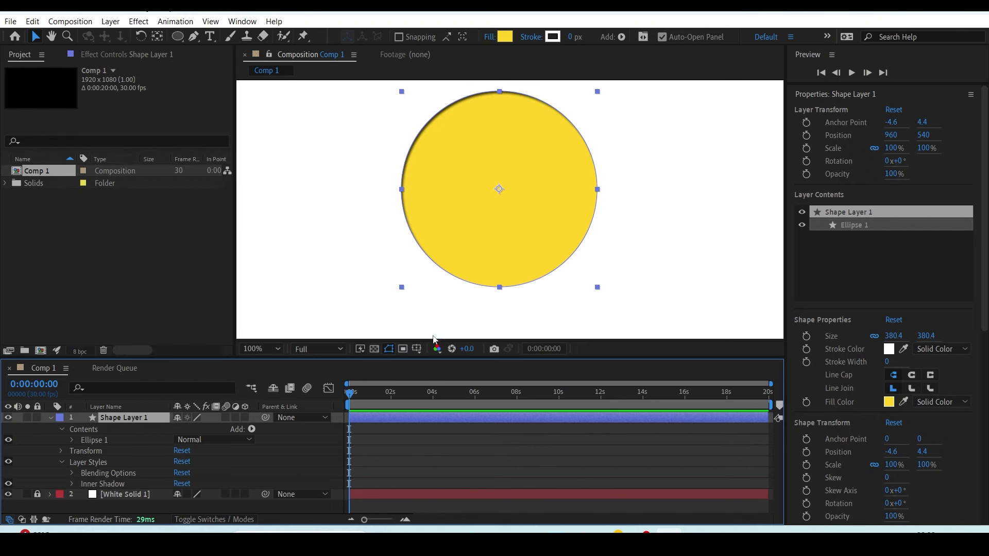
left_click(73, 485)
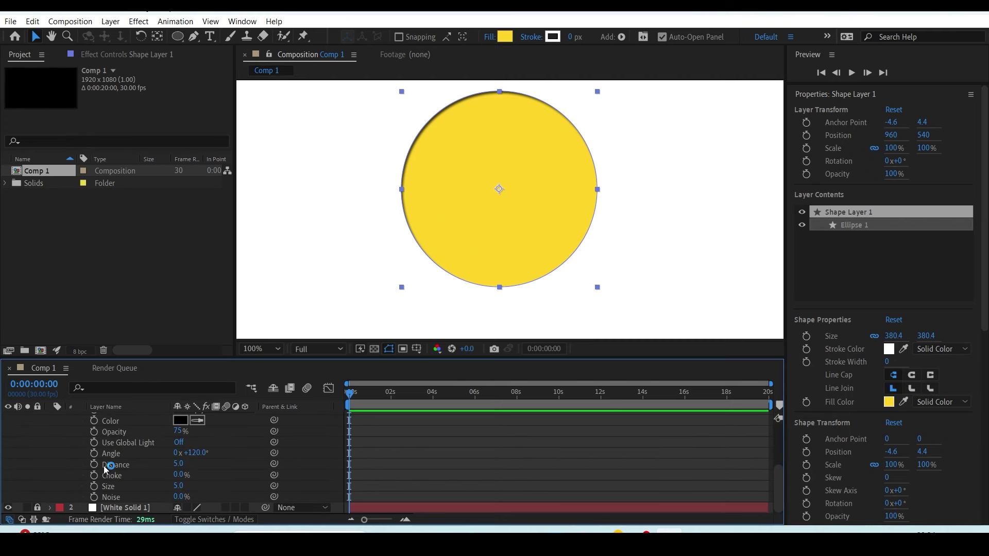
scroll(220, 464, "up", 2)
scroll(220, 464, "down", 2)
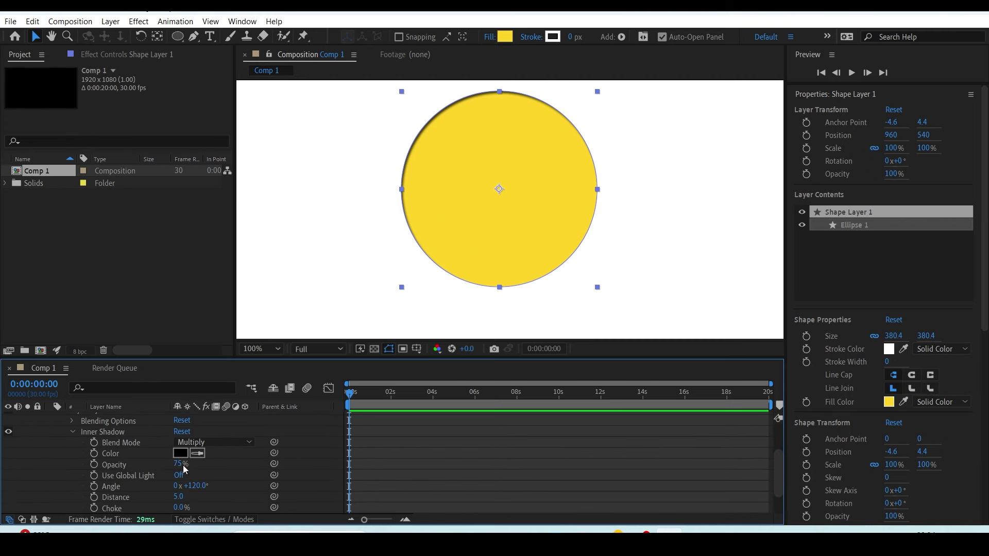
left_click_drag(181, 463, 252, 474)
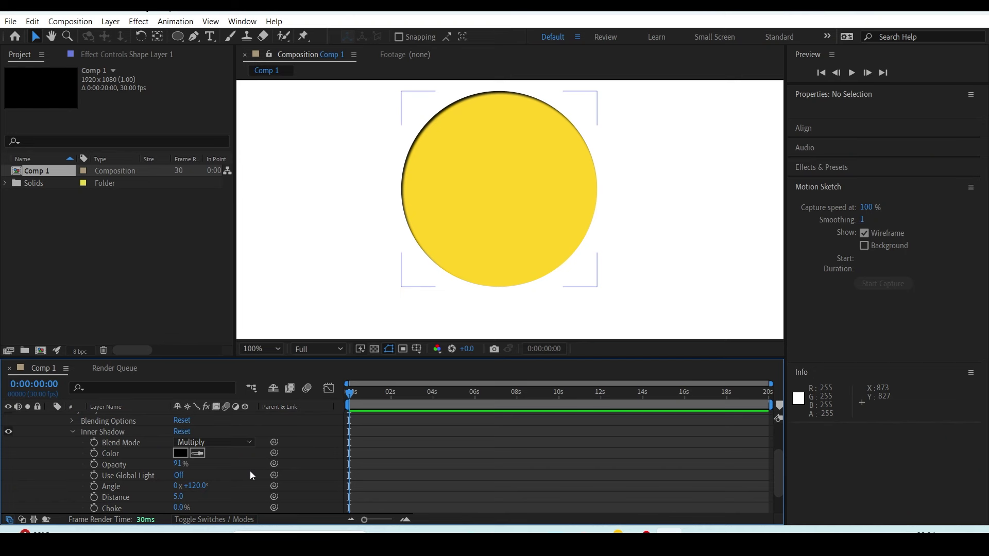
scroll(206, 495, "down", 3)
mouse_move(178, 464)
left_mouse_down()
mouse_move(198, 474)
mouse_move(190, 482)
mouse_move(237, 482)
left_mouse_up()
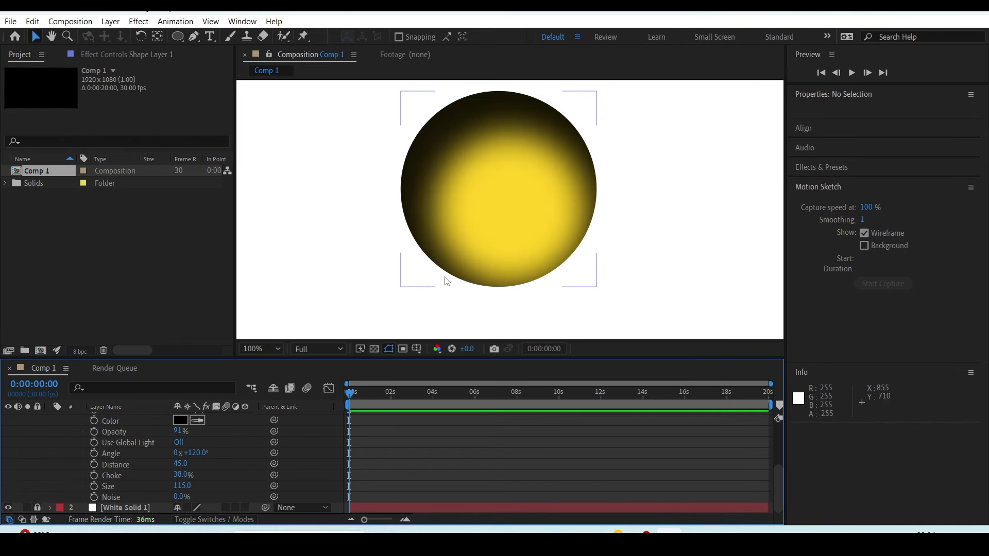
Delete the Inner Shadow style from Shape Layer 1
scroll(133, 468, "up", 3)
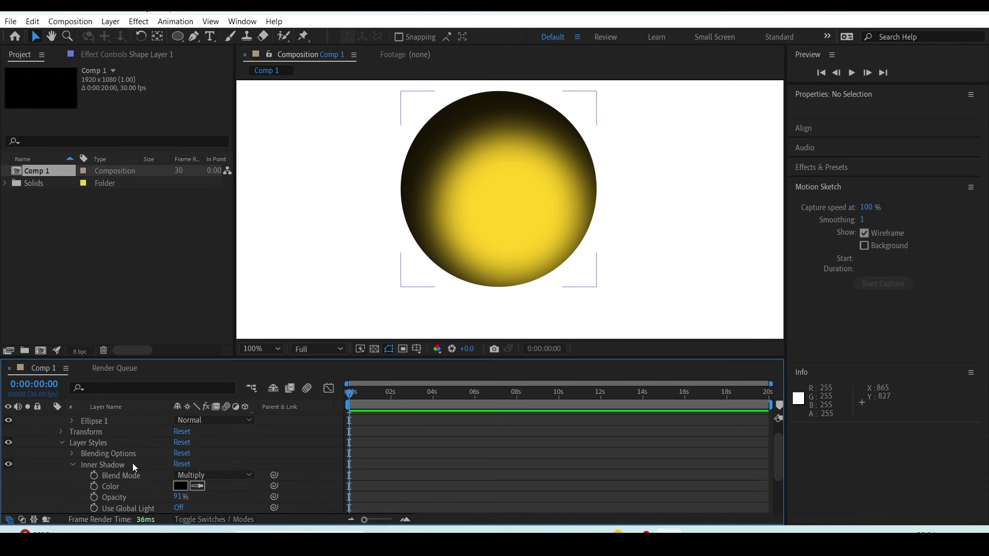
left_click(106, 462)
key("Delete")
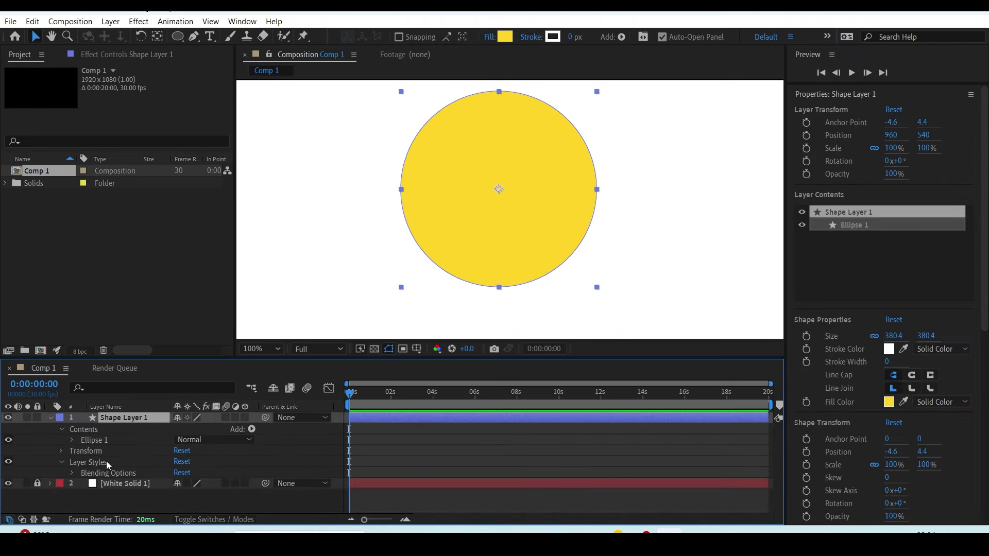
right_click(150, 420)
Add an Outer Glow style to the circle and hide the White Solid 1 layer
mouse_move(203, 214)
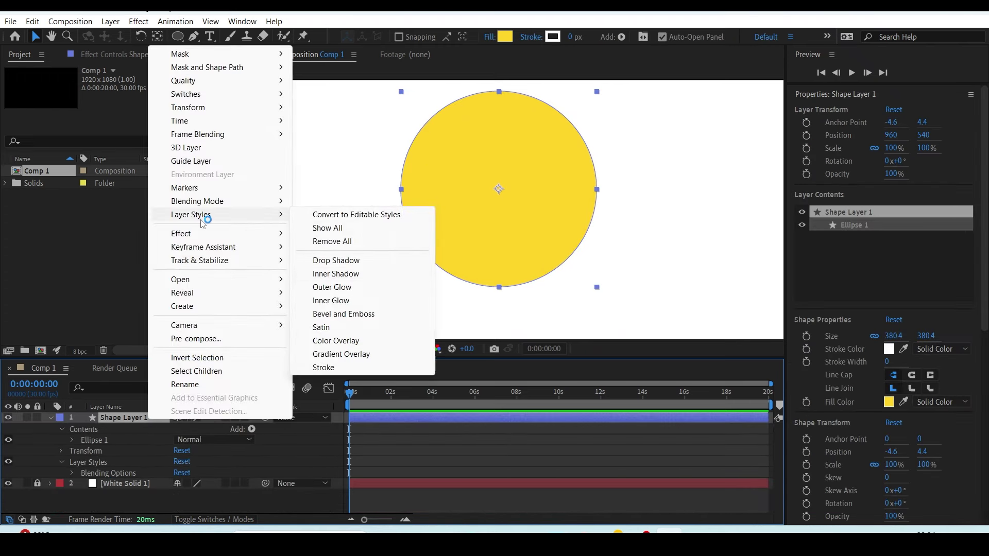
left_click(353, 288)
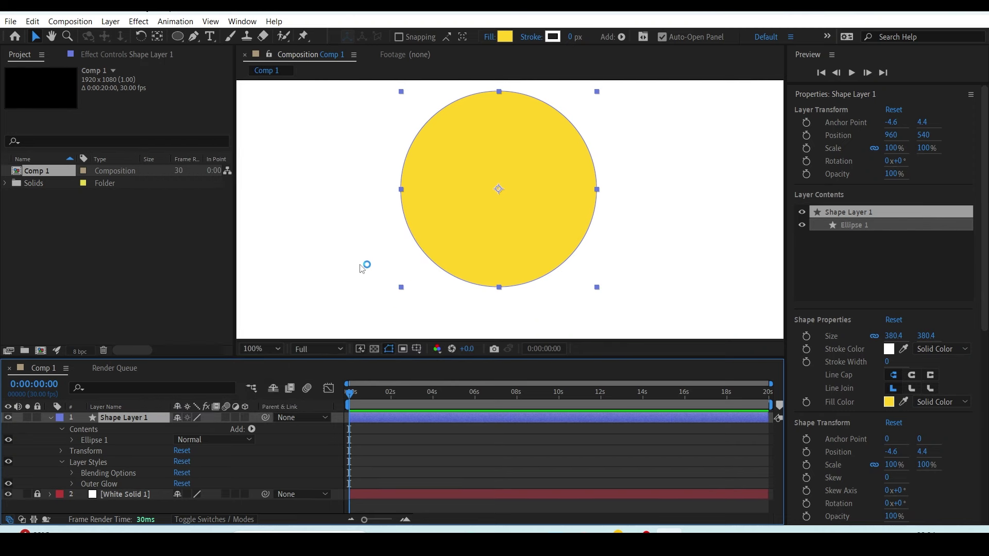
left_click(72, 484)
left_click(11, 508)
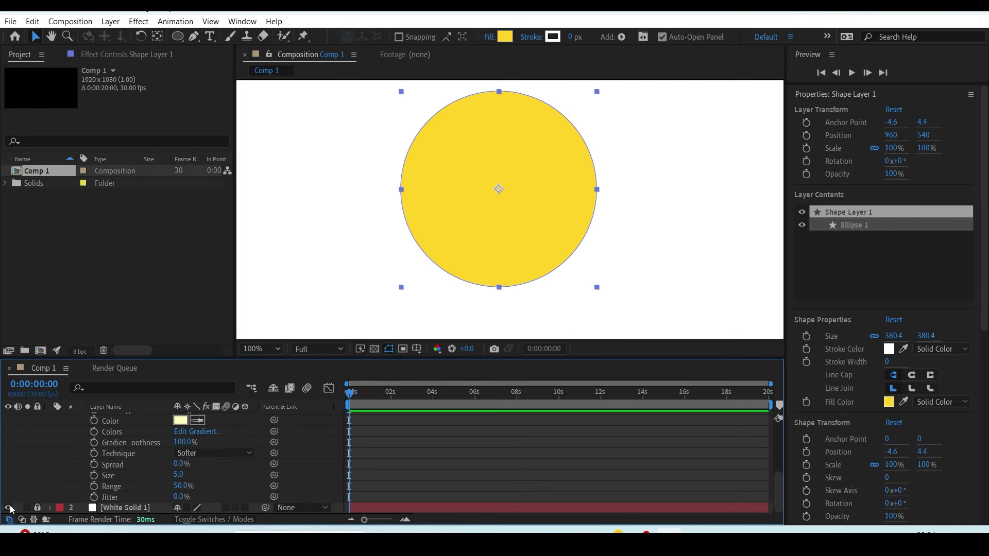
scroll(427, 186, "up", 2)
scroll(426, 186, "up", 2)
left_click(407, 194)
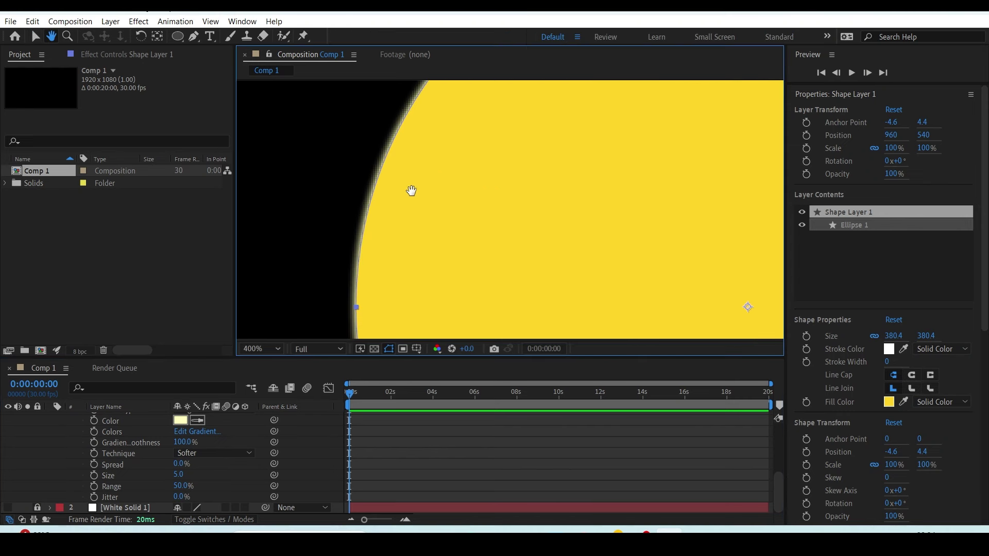
Increase the outer glow size and raise its spread to 15%
left_click(326, 449)
mouse_move(179, 474)
left_mouse_down()
mouse_move(201, 464)
mouse_move(220, 474)
left_mouse_up()
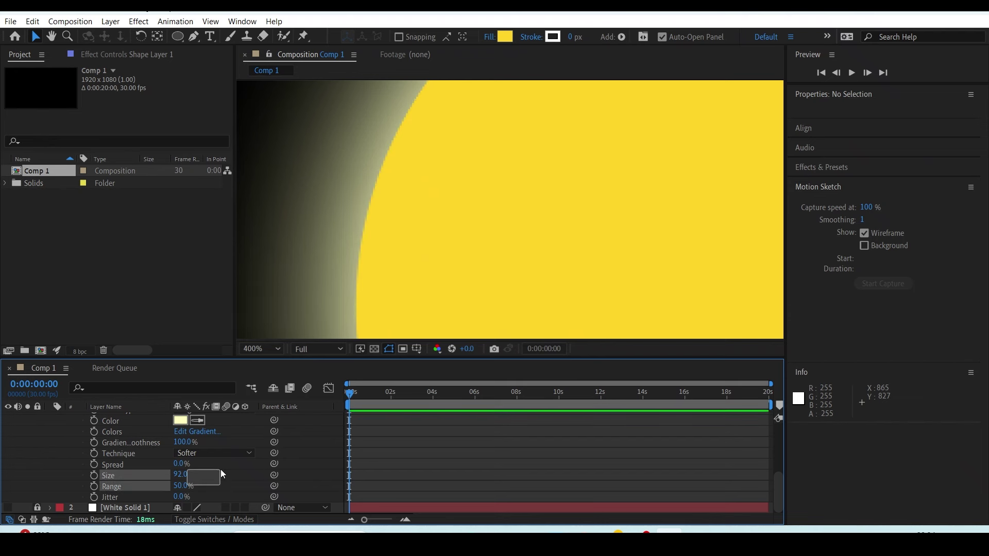
left_click_drag(180, 464, 260, 477)
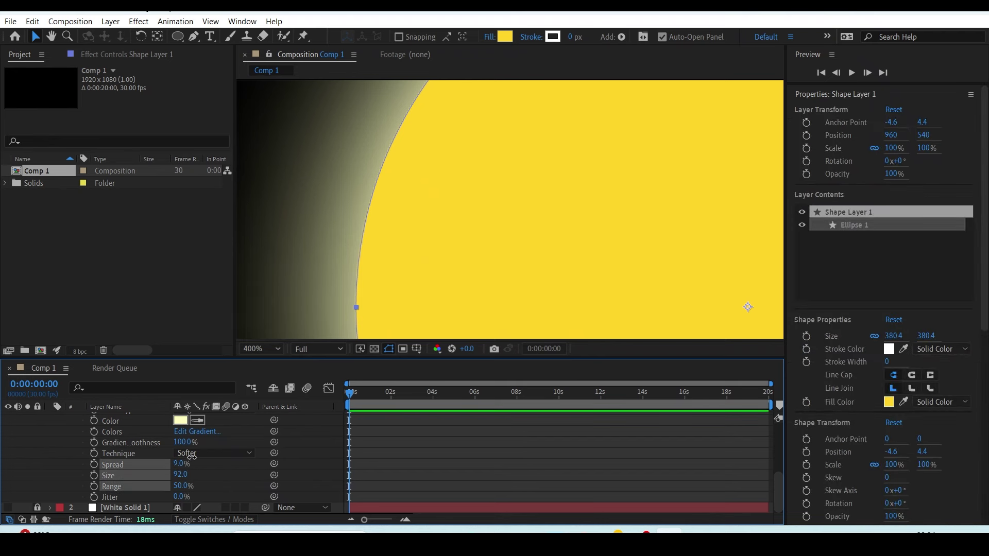
left_click(261, 472)
Delete the Outer Glow style from the circle
scroll(454, 209, "down", 4)
scroll(66, 457, "up", 3)
left_click(115, 432)
key("Delete")
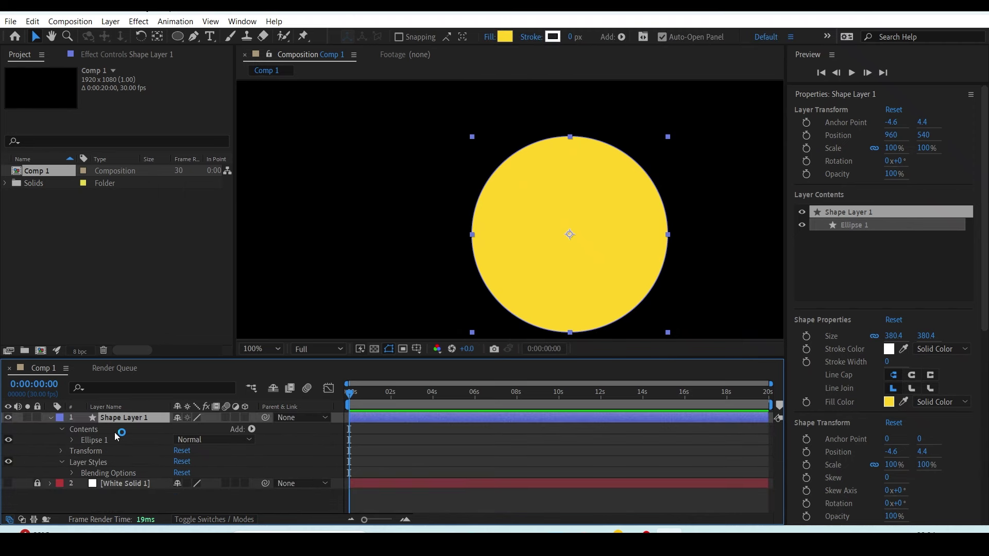
right_click(126, 421)
Add a Bevel and Emboss layer style to the circle
mouse_move(170, 216)
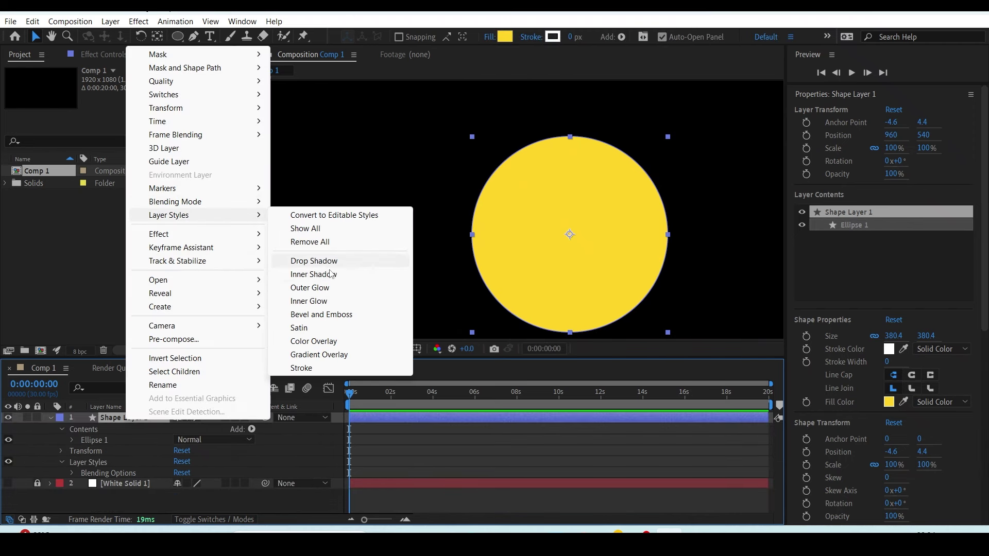
left_click(338, 315)
scroll(547, 266, "up", 1)
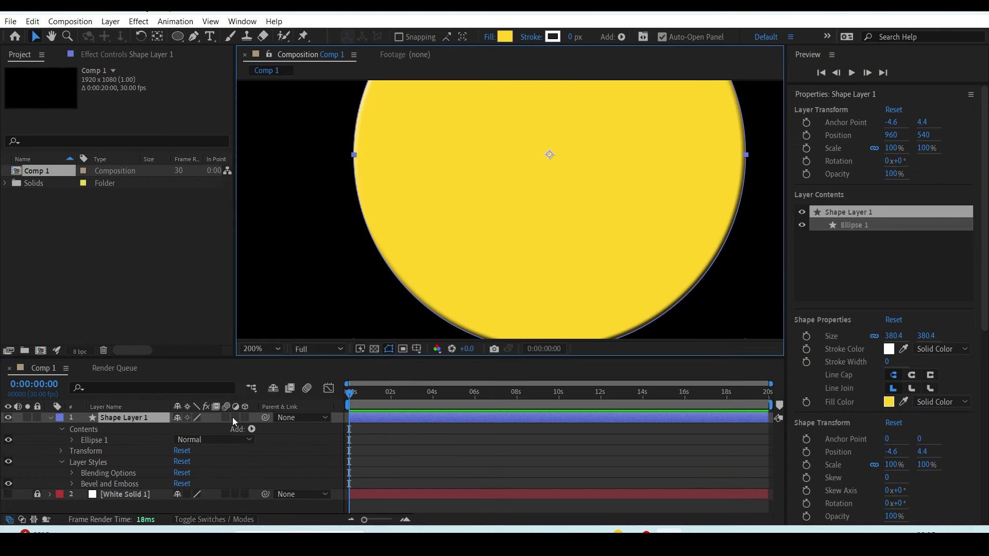
left_click(82, 487)
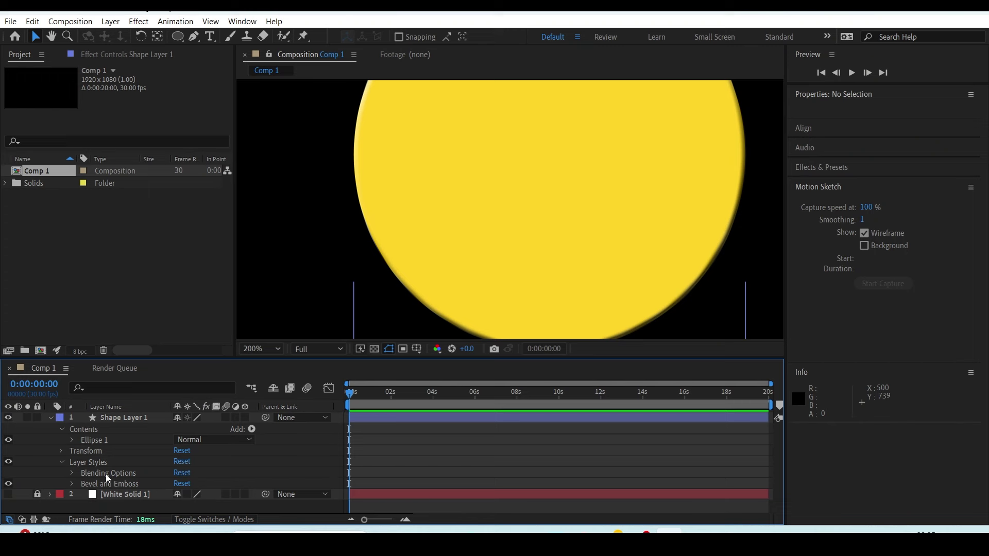
Set the bevel depth to 319% and its size to 69
left_click(71, 484)
scroll(155, 464, "down", 3)
left_click_drag(181, 451, 196, 451)
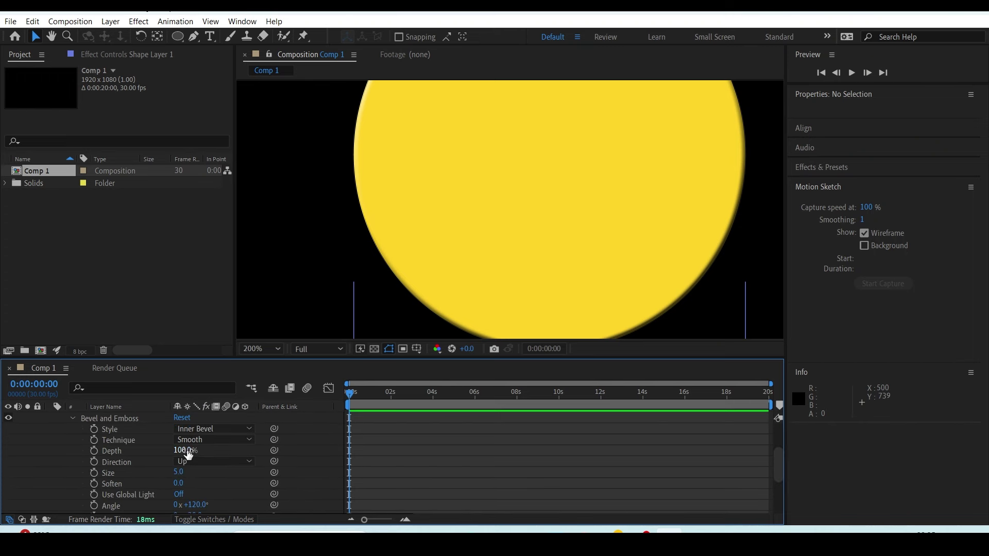
scroll(589, 249, "down", 3)
scroll(588, 249, "up", 4)
scroll(508, 181, "up", 1)
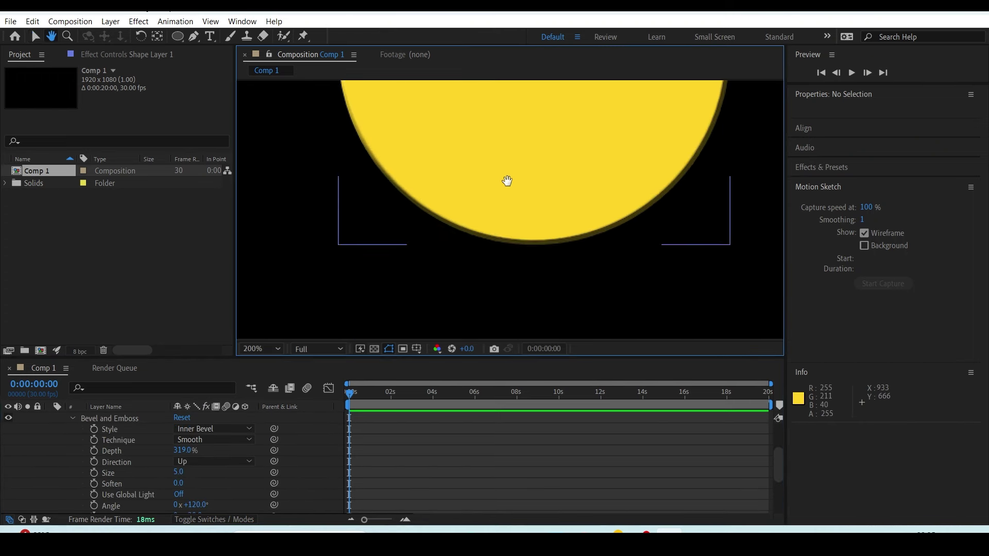
scroll(519, 217, "up", 1)
left_click_drag(178, 472, 197, 471)
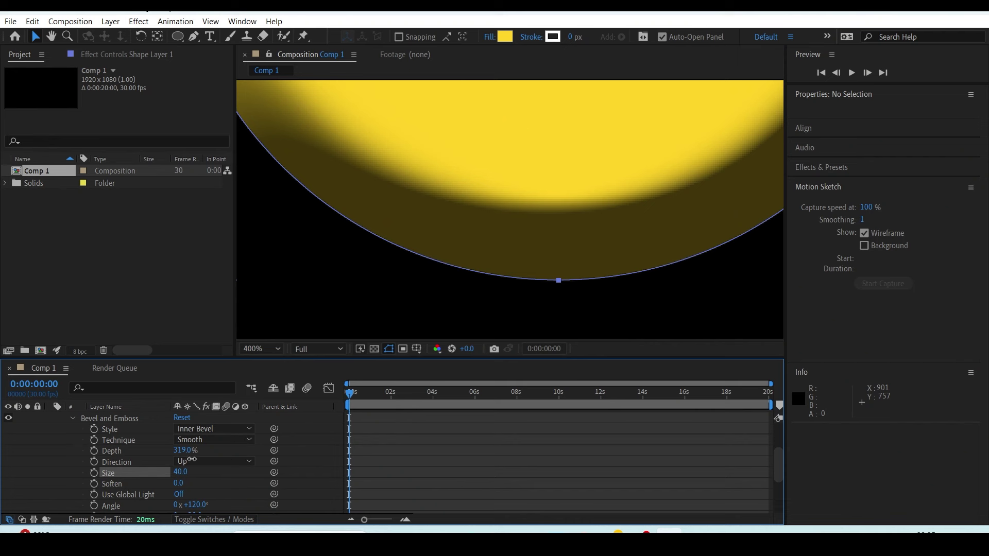
Soften the bevel to 16 and set its light angle to 201°
key("slash")
mouse_move(178, 483)
left_mouse_down()
mouse_move(209, 486)
mouse_move(188, 462)
left_mouse_up()
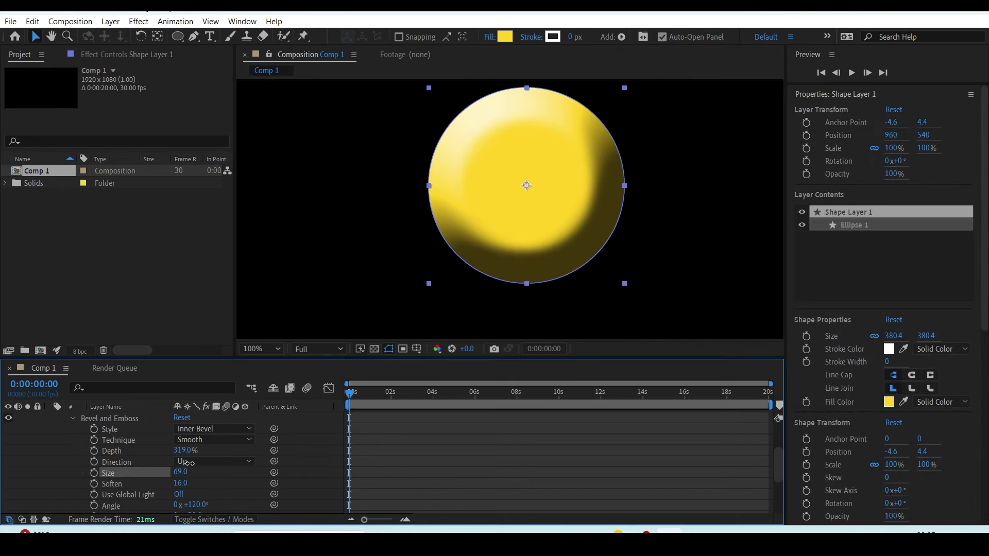
left_click(184, 494)
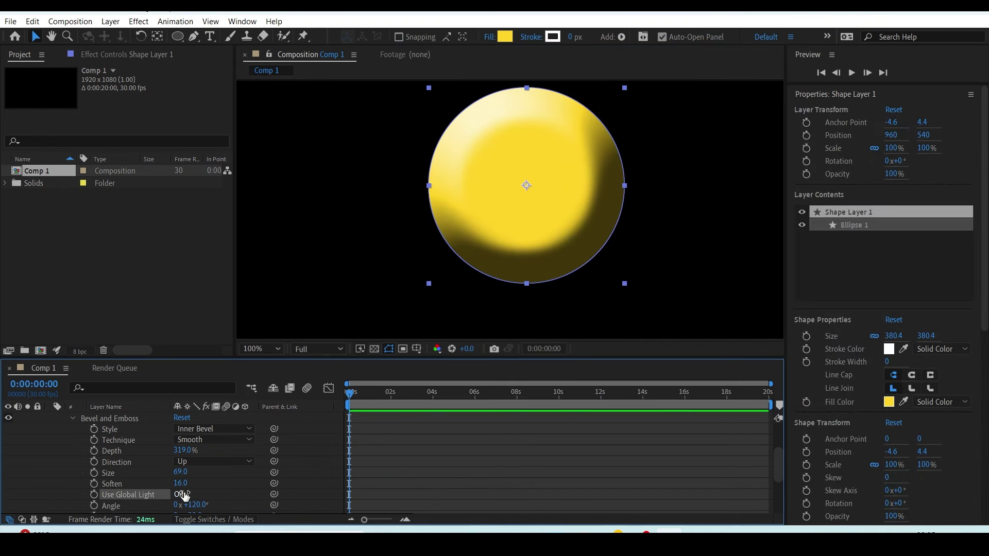
left_click_drag(227, 510, 237, 373)
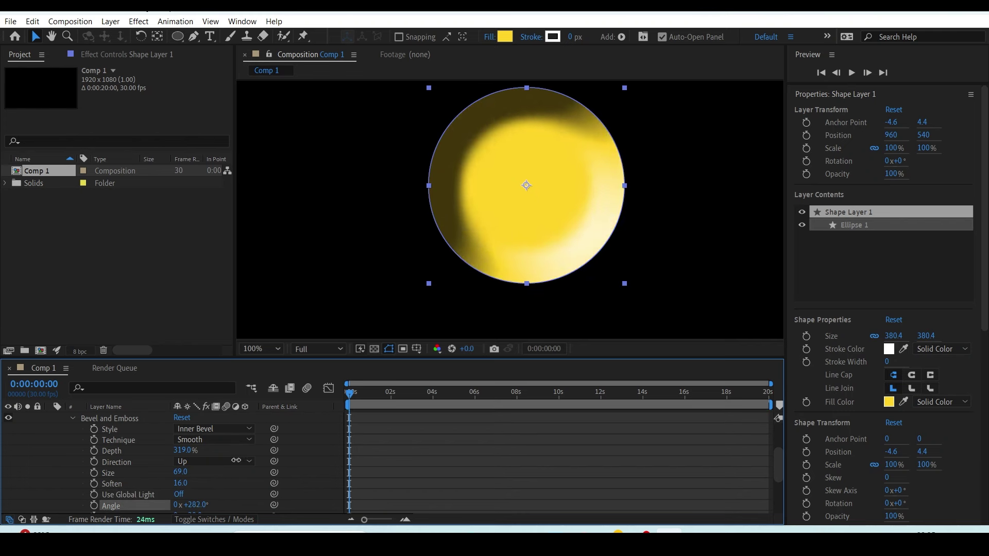
left_click_drag(238, 372, 226, 486)
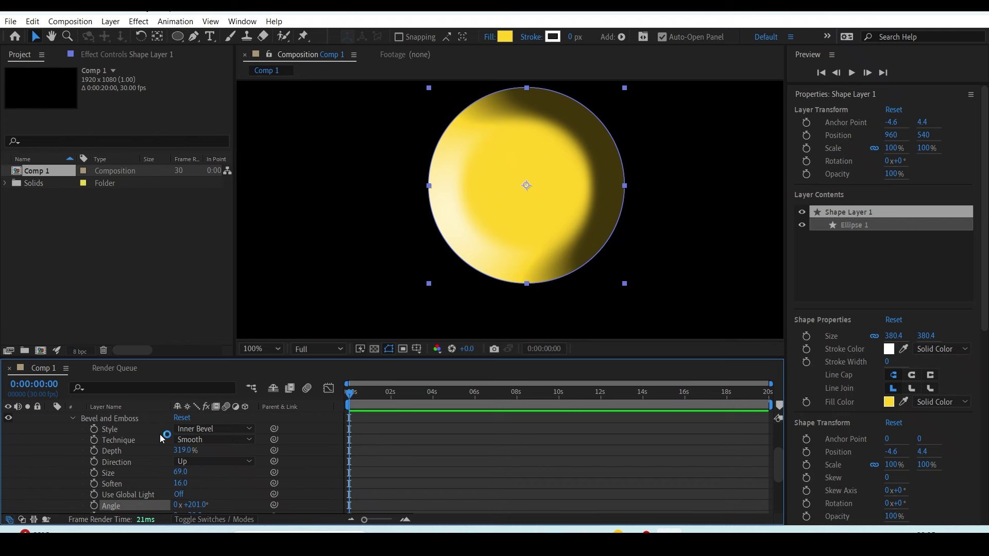
scroll(150, 434, "up", 2)
scroll(140, 487, "up", 1)
left_click(110, 484)
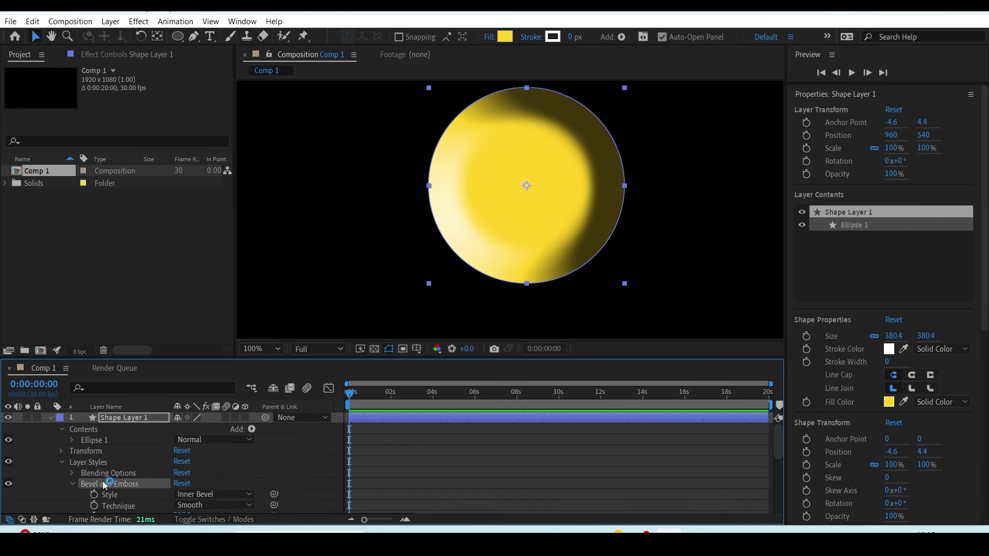
Replace the Bevel and Emboss style with a Satin layer style
key("Delete")
right_click(129, 420)
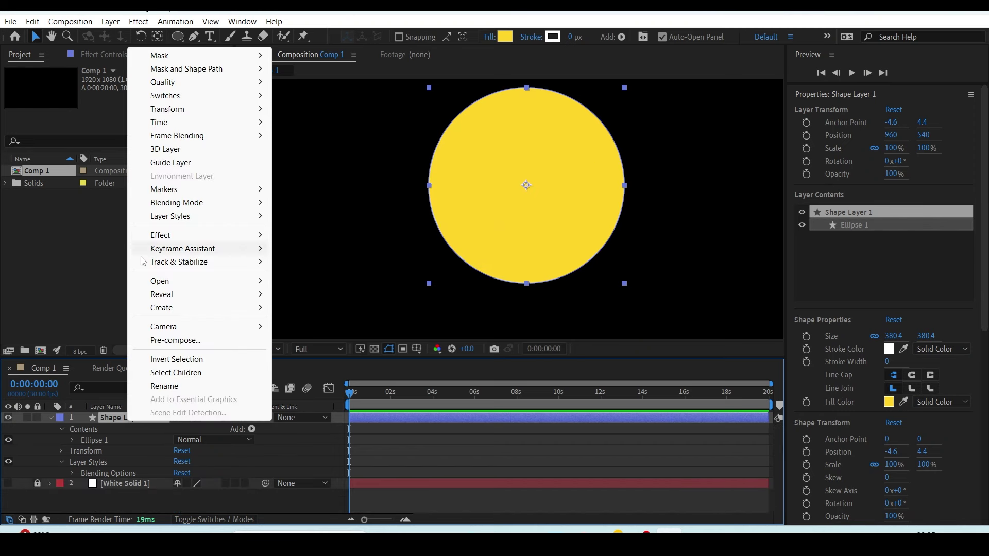
mouse_move(211, 220)
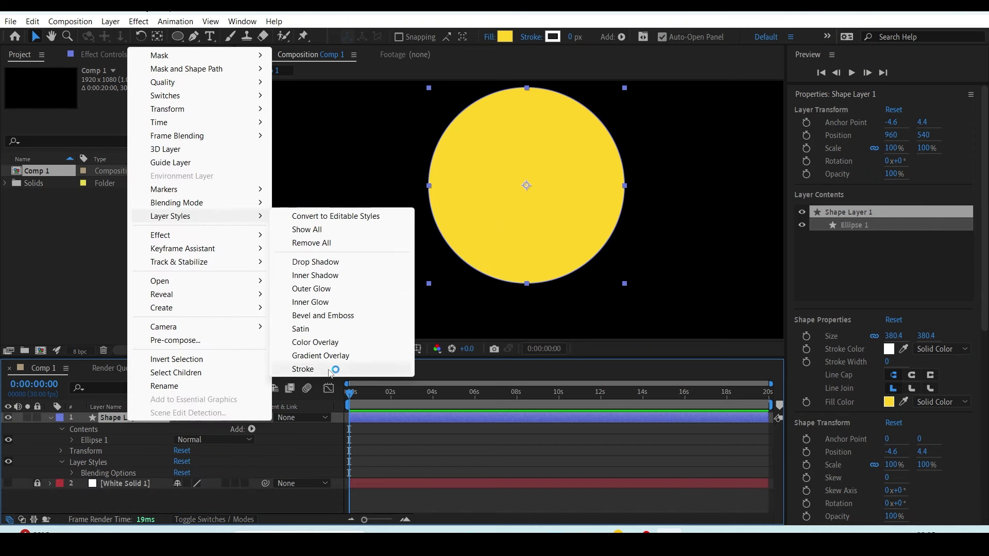
left_click(334, 334)
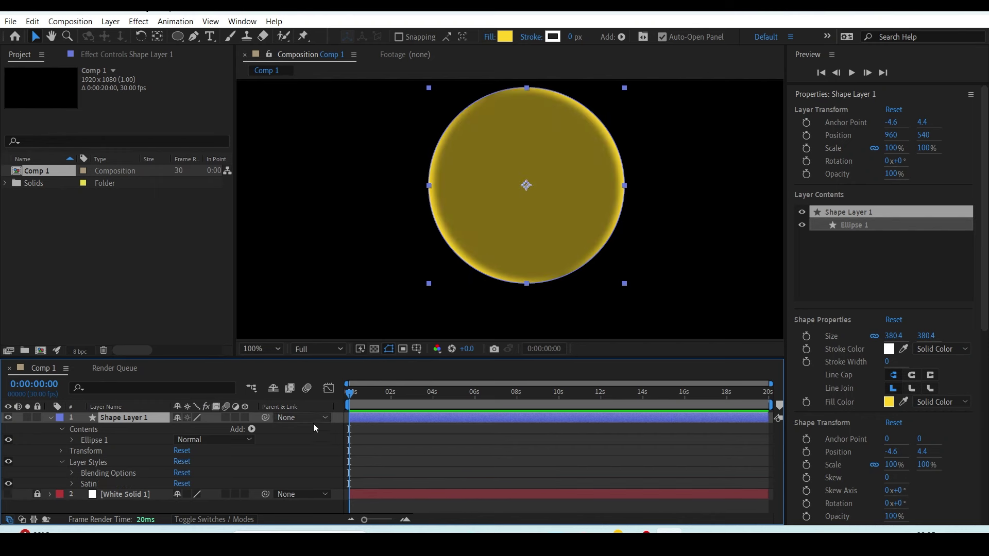
left_click(72, 484)
Make the satin red with higher opacity, a +71° angle and size 69
left_click_drag(180, 464, 247, 443)
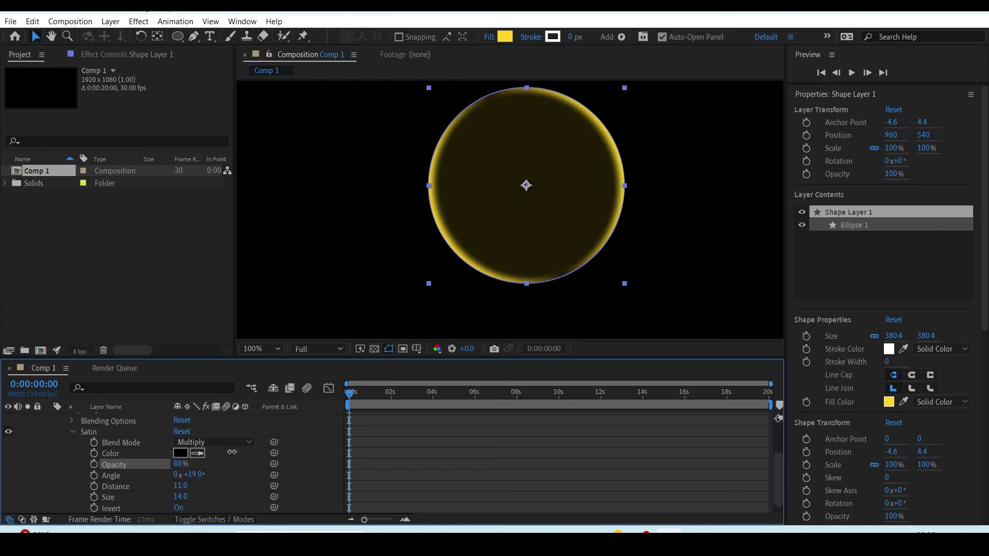
left_click(181, 453)
mouse_move(787, 388)
left_mouse_down()
mouse_move(848, 279)
mouse_move(909, 316)
left_mouse_up()
left_click(931, 316)
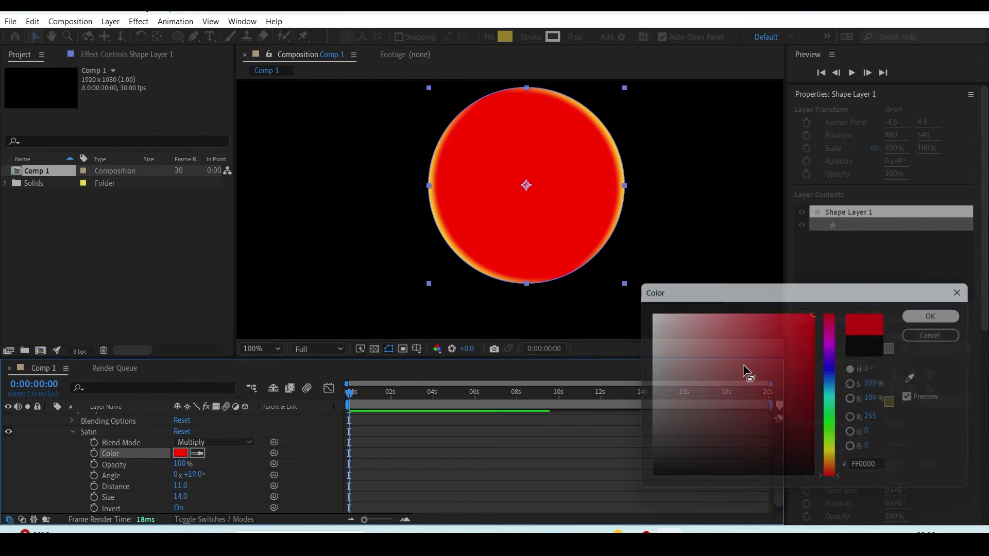
mouse_move(196, 475)
left_mouse_down()
mouse_move(198, 457)
mouse_move(180, 495)
left_mouse_up()
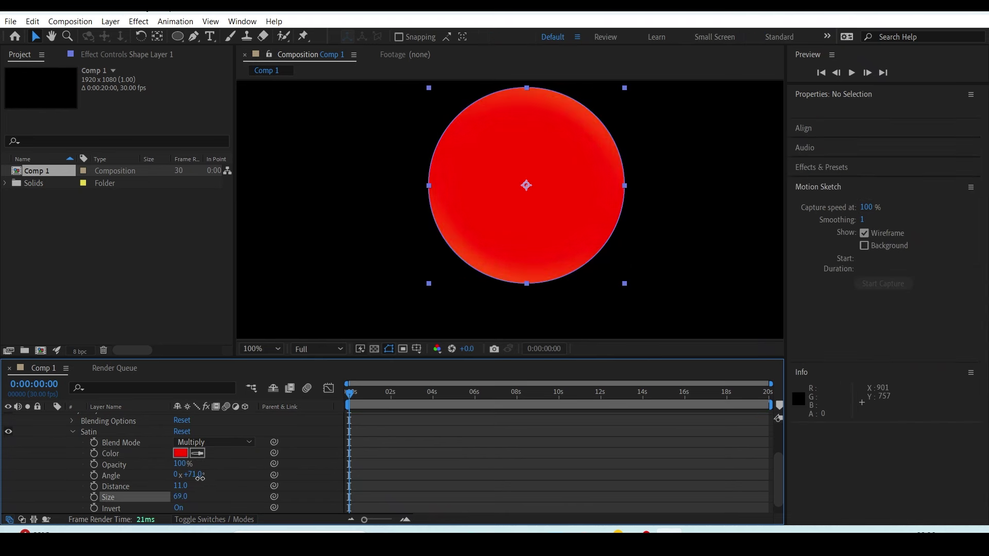
Delete the Satin style from the circle
scroll(143, 478, "up", 1)
left_click(104, 458)
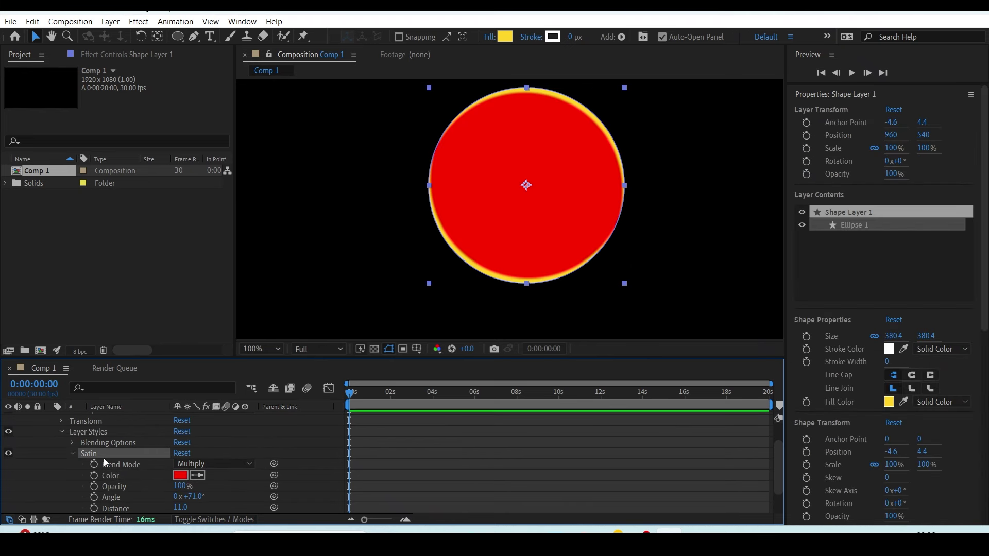
key("Delete")
Add a Color Overlay layer style to Shape Layer 1
right_click(122, 422)
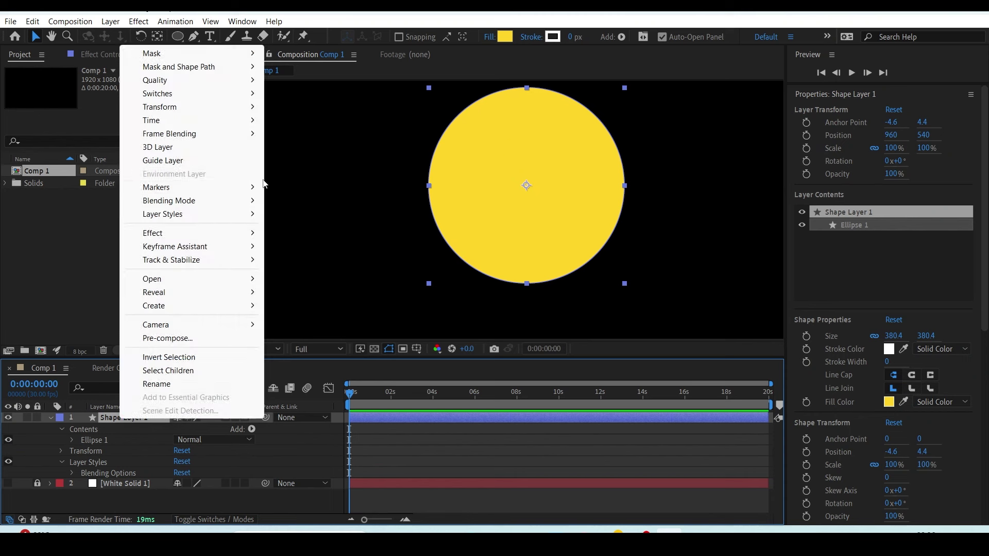
mouse_move(206, 214)
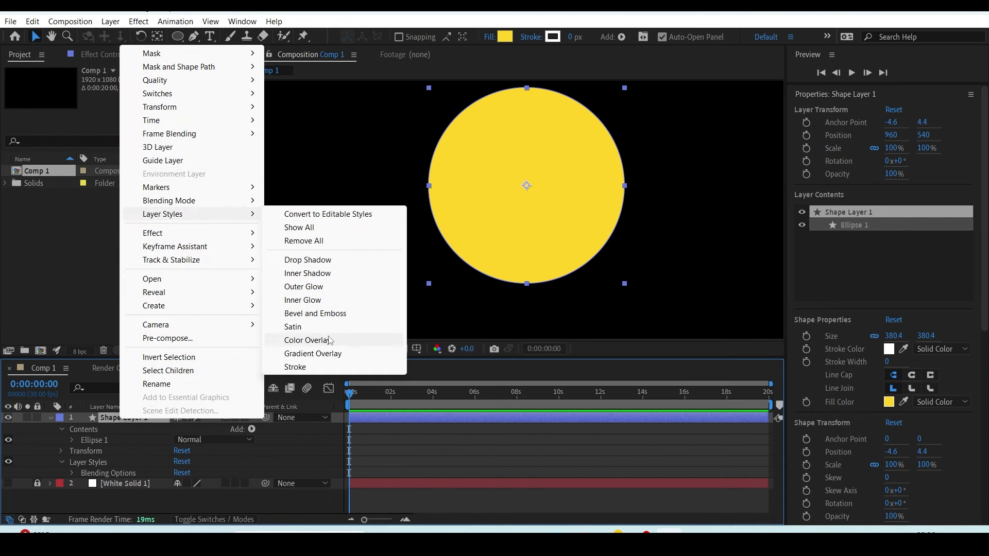
left_click(329, 341)
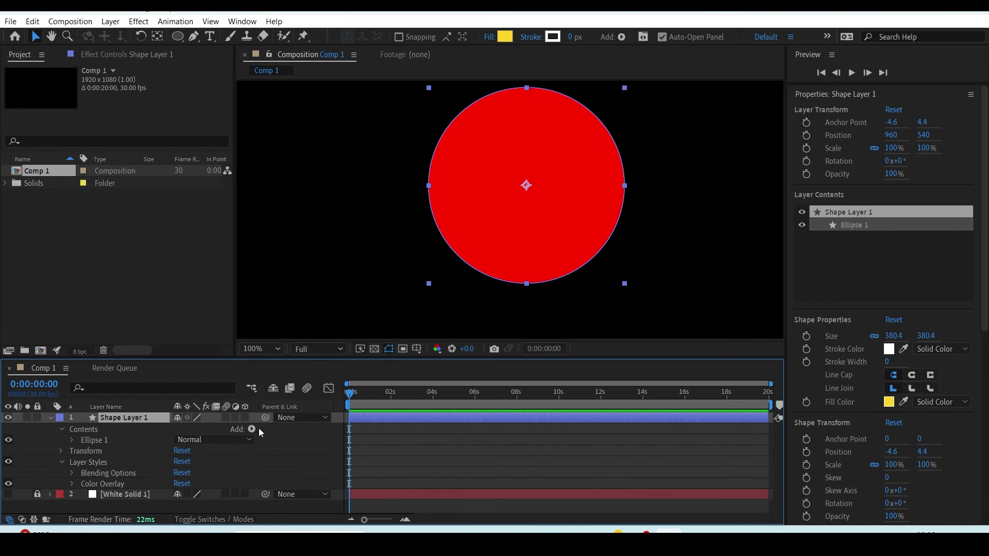
left_click(72, 484)
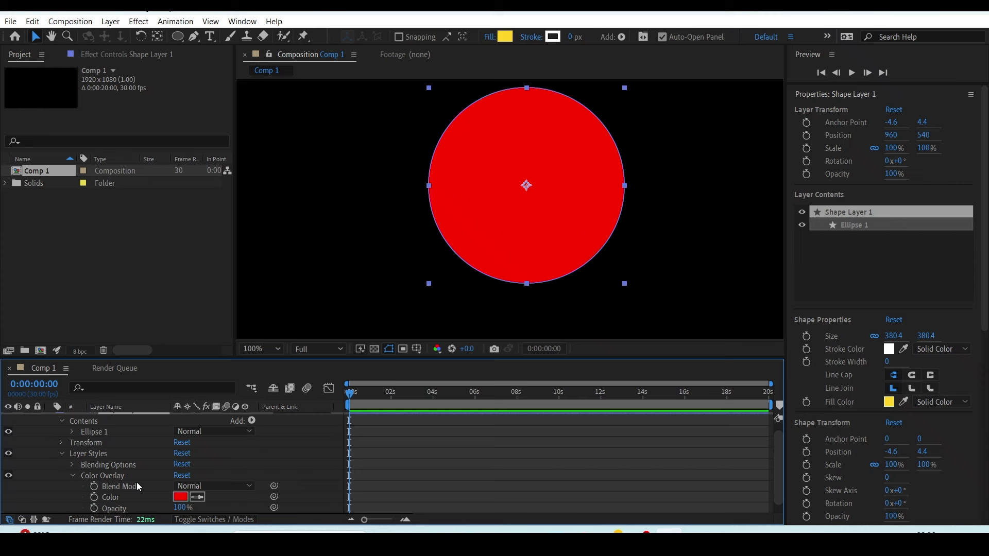
Set the overlay colour to blue, then delete the Color Overlay style
left_click(180, 498)
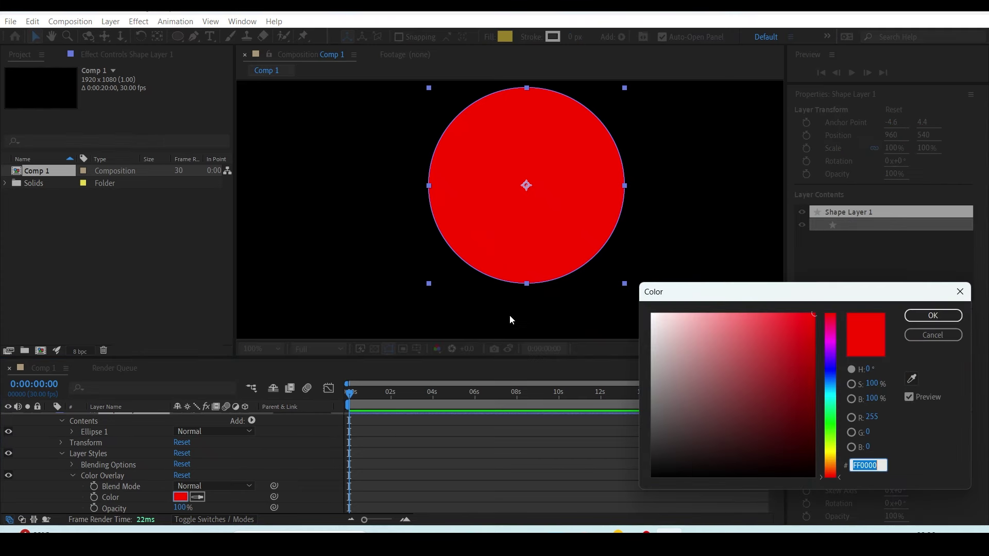
left_click(832, 391)
left_click(927, 315)
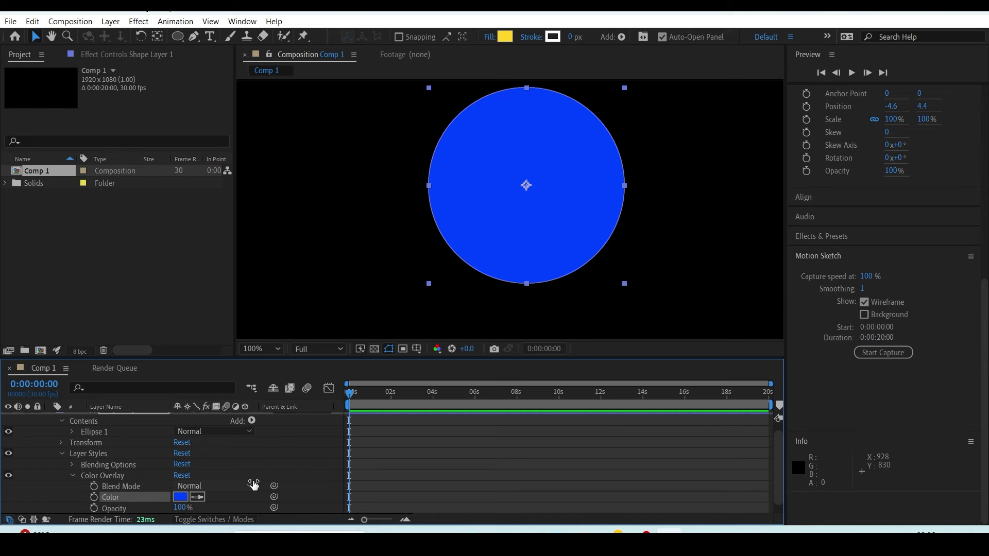
left_click(156, 476)
key("Delete")
Add a Gradient Overlay layer style to the circle
right_click(127, 425)
mouse_move(191, 212)
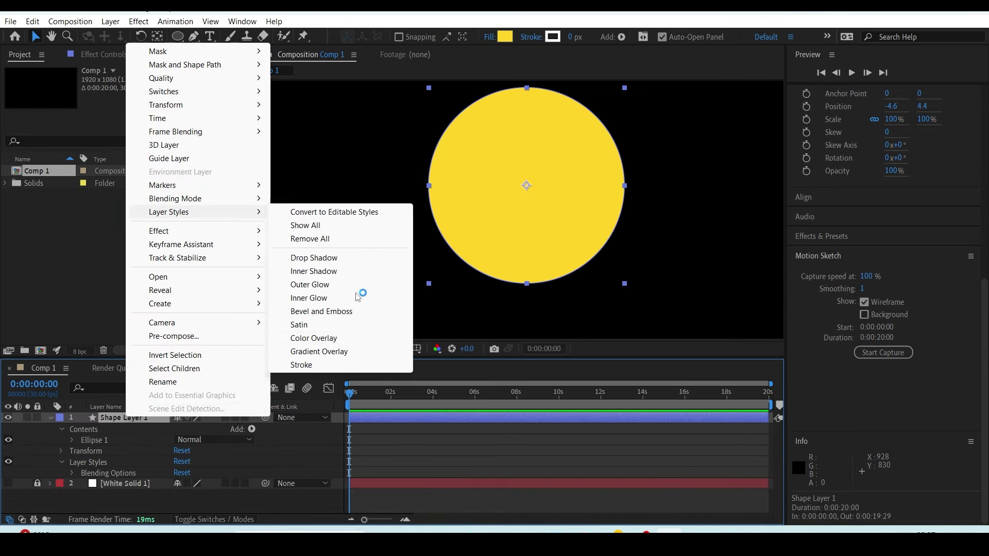
left_click(319, 351)
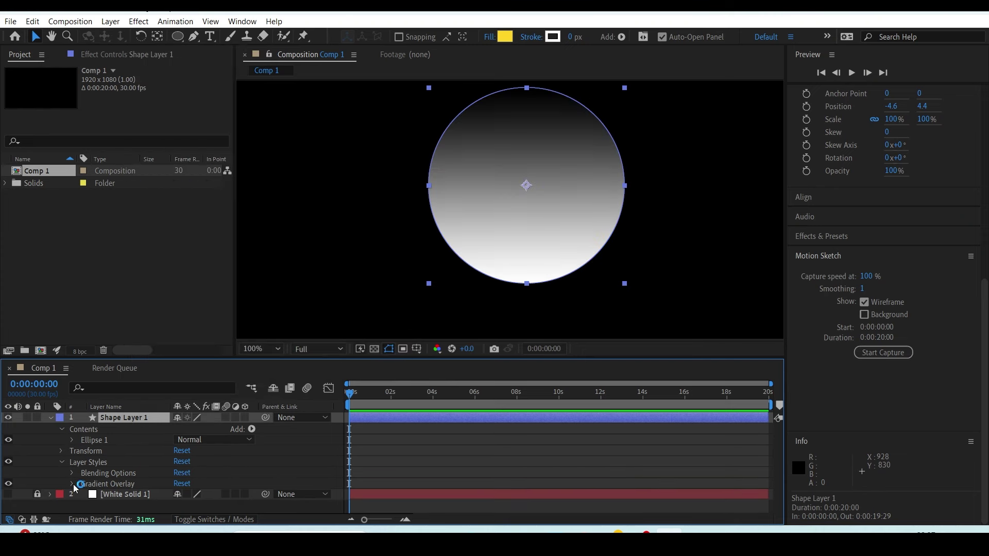
left_click(73, 484)
scroll(77, 484, "down", 3)
Edit the gradient so it runs from pure red to black
left_click(198, 451)
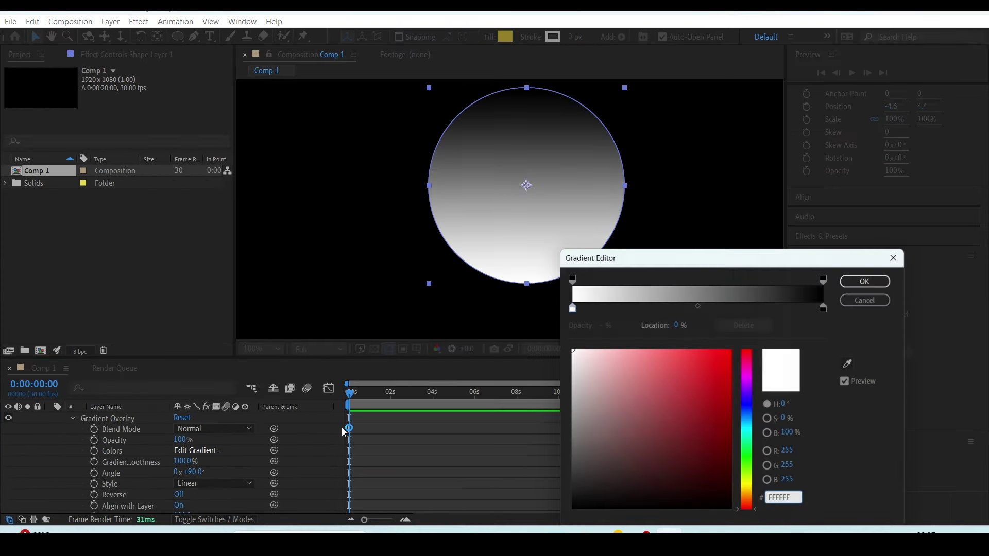
left_click_drag(717, 219, 731, 195)
left_click(657, 243)
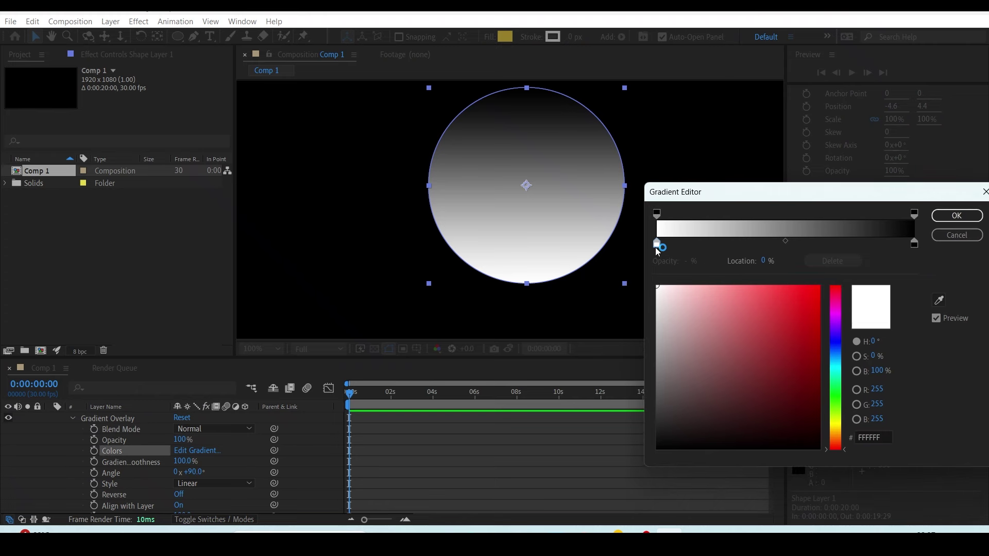
left_click(819, 287)
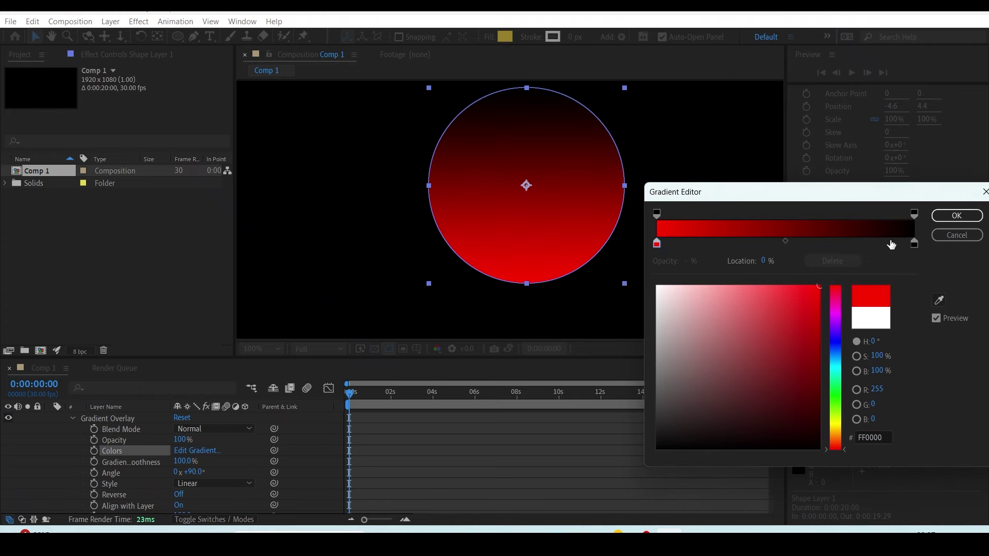
left_click(956, 215)
Rotate the gradient to +116°, try and undo 0% opacity, then delete the Gradient Overlay
mouse_move(194, 472)
left_mouse_down()
mouse_move(256, 422)
mouse_move(206, 444)
left_mouse_up()
left_click(182, 439)
type("0")
key("Return")
key("ctrl+z")
scroll(155, 454, "up", 2)
left_click(111, 452)
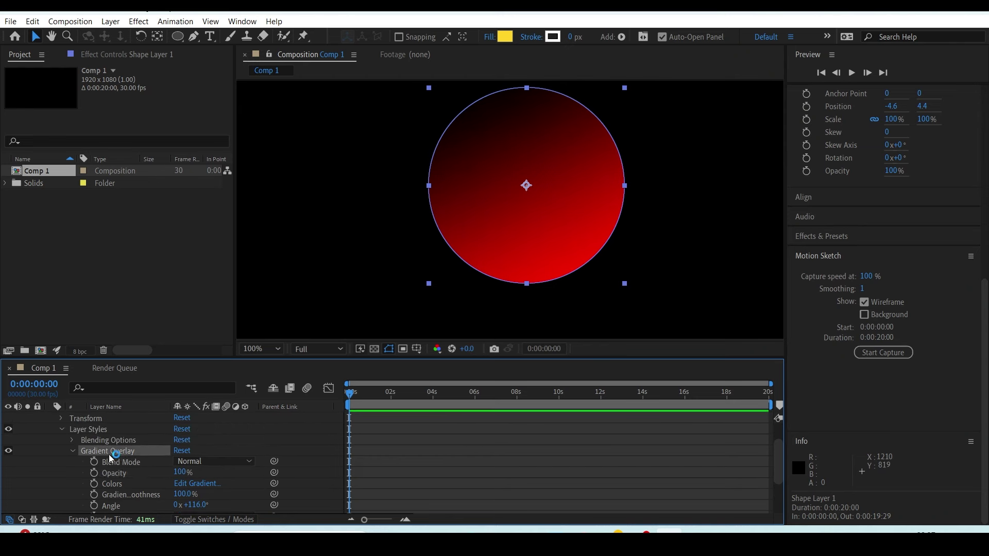
key("Delete")
Add a Stroke layer style to Shape Layer 1 and zoom to 200% on the circle's left edge
right_click(128, 418)
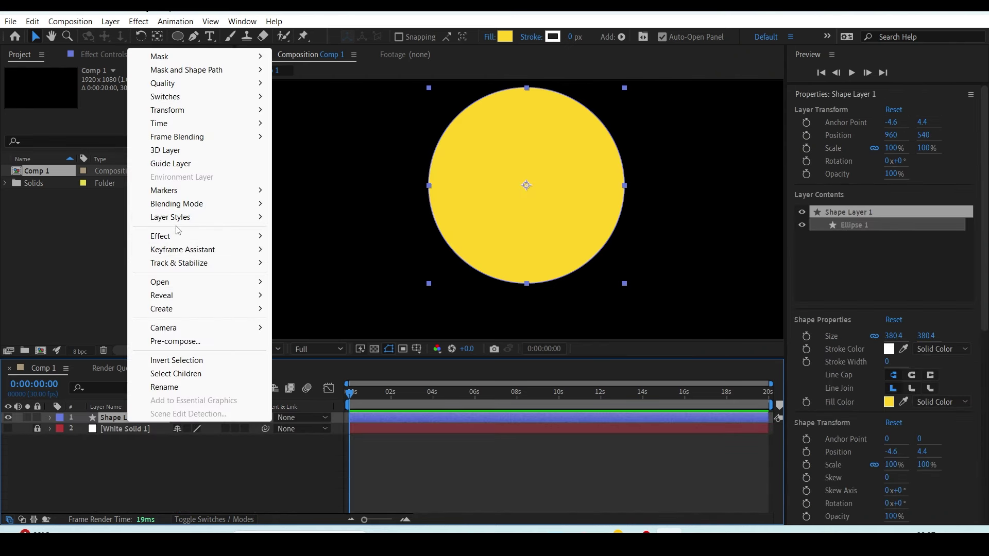
mouse_move(175, 218)
left_click(319, 369)
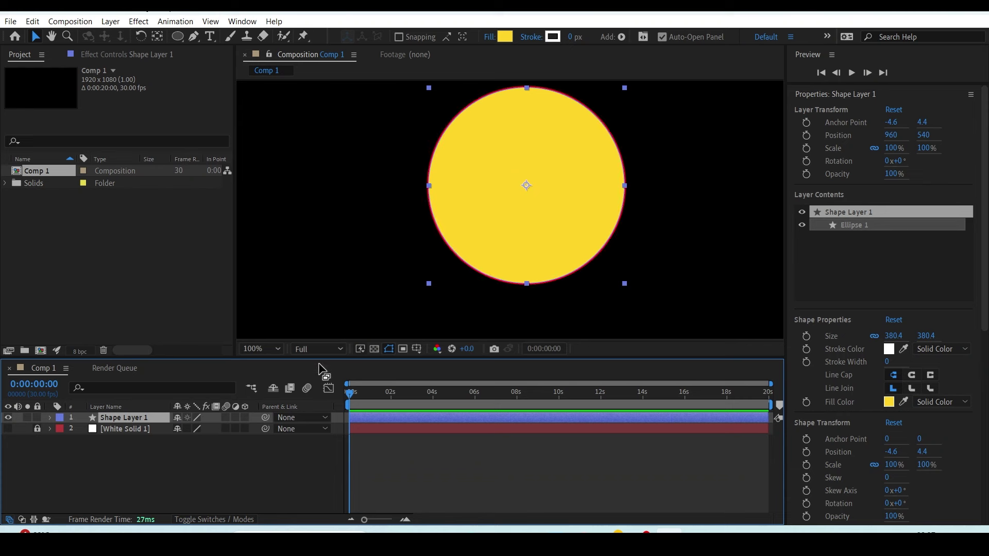
key("period")
left_click_drag(340, 182, 413, 226)
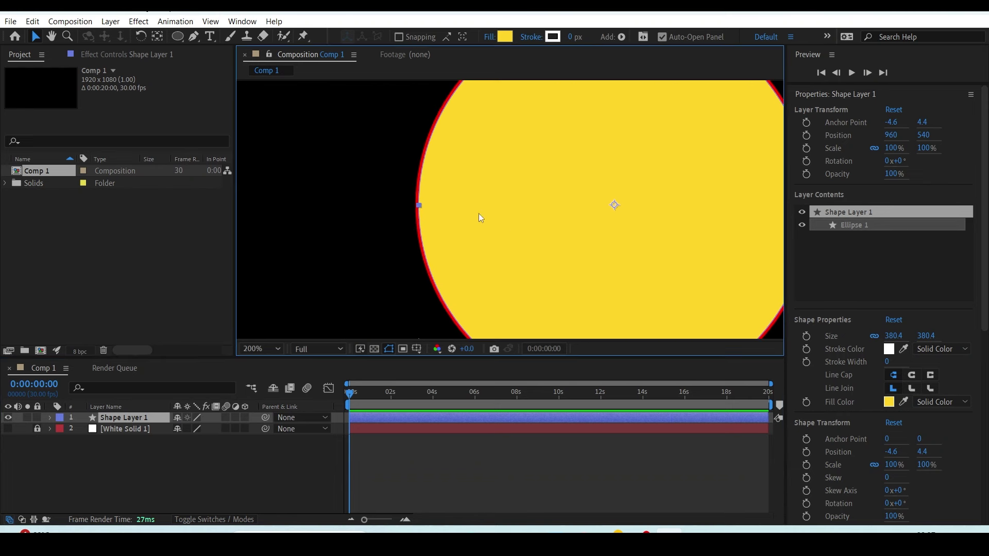
Change the Stroke layer style colour from red to white
left_click(50, 418)
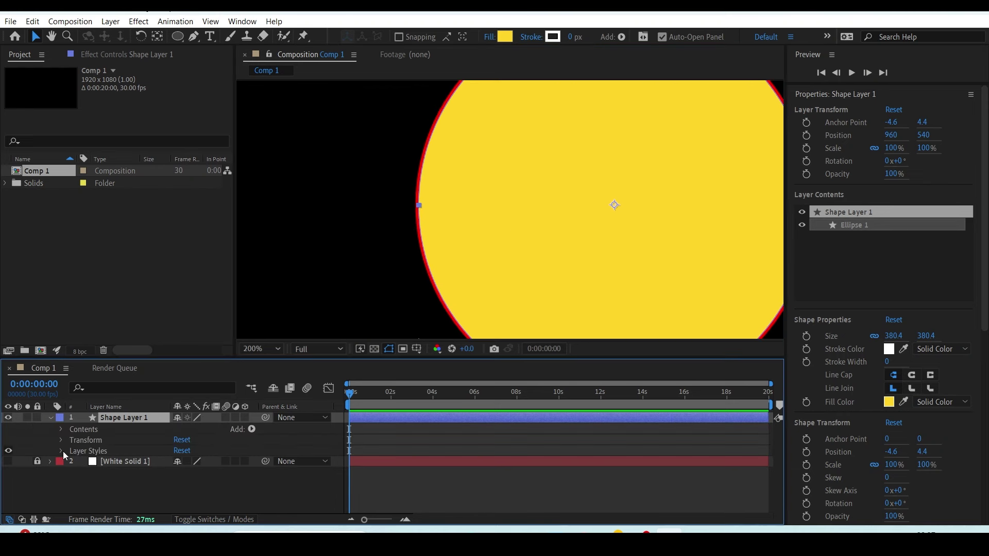
left_click(61, 452)
left_click(73, 473)
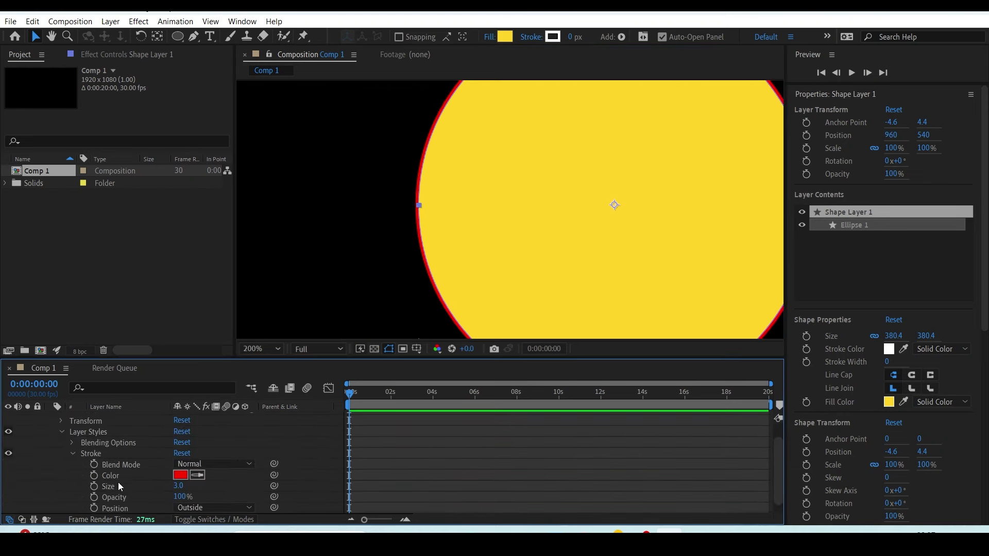
left_click(180, 475)
left_click(652, 314)
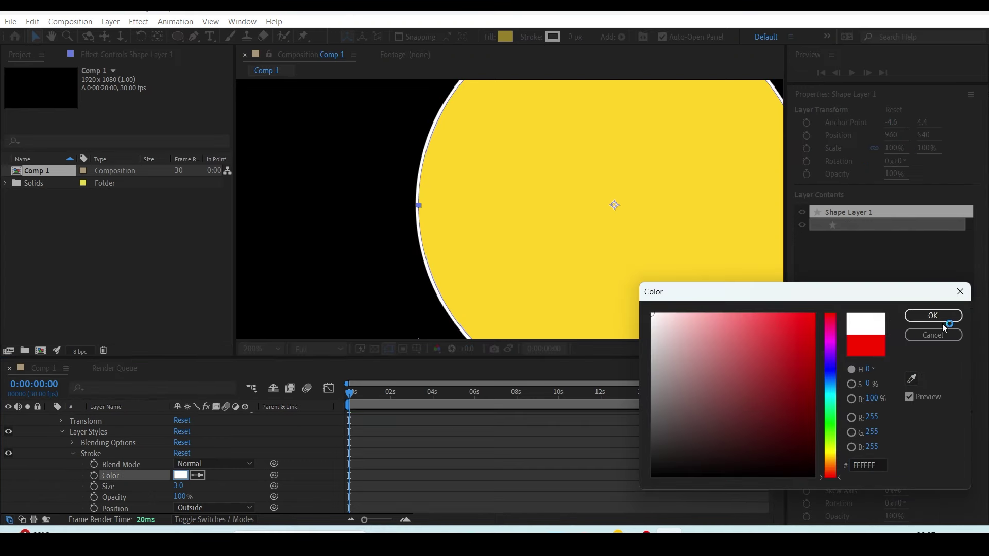
left_click(943, 321)
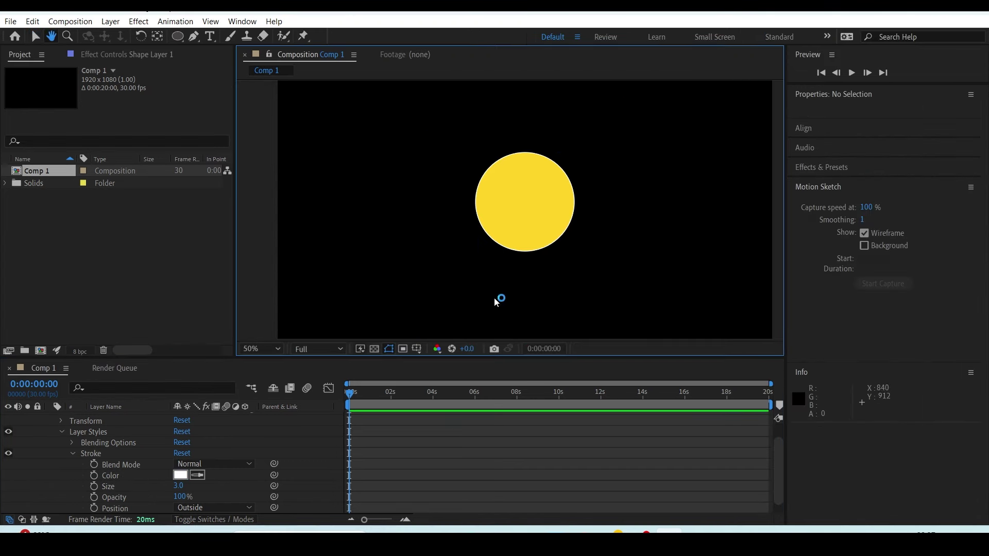
Set the viewer magnification to Fit up to 100%
left_click(252, 350)
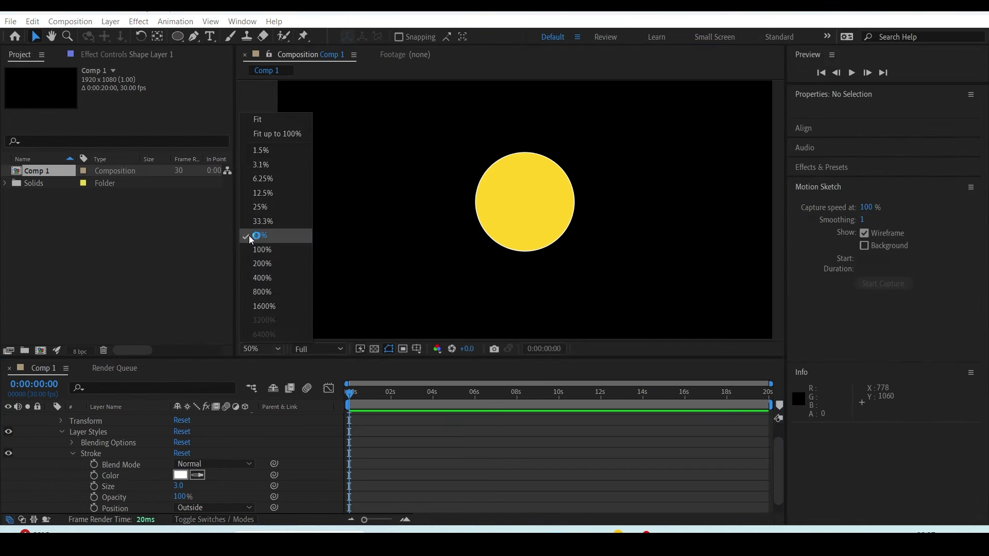
left_click(265, 132)
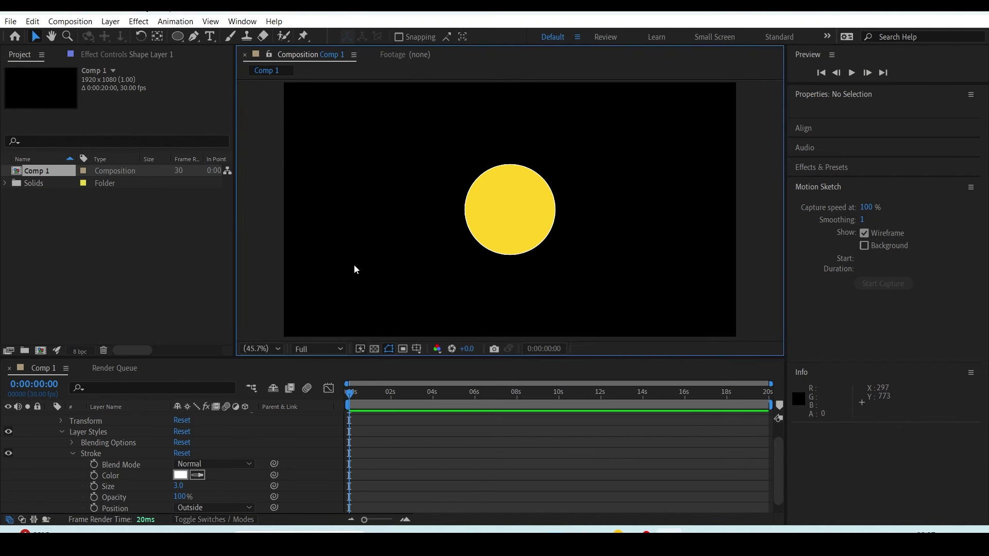